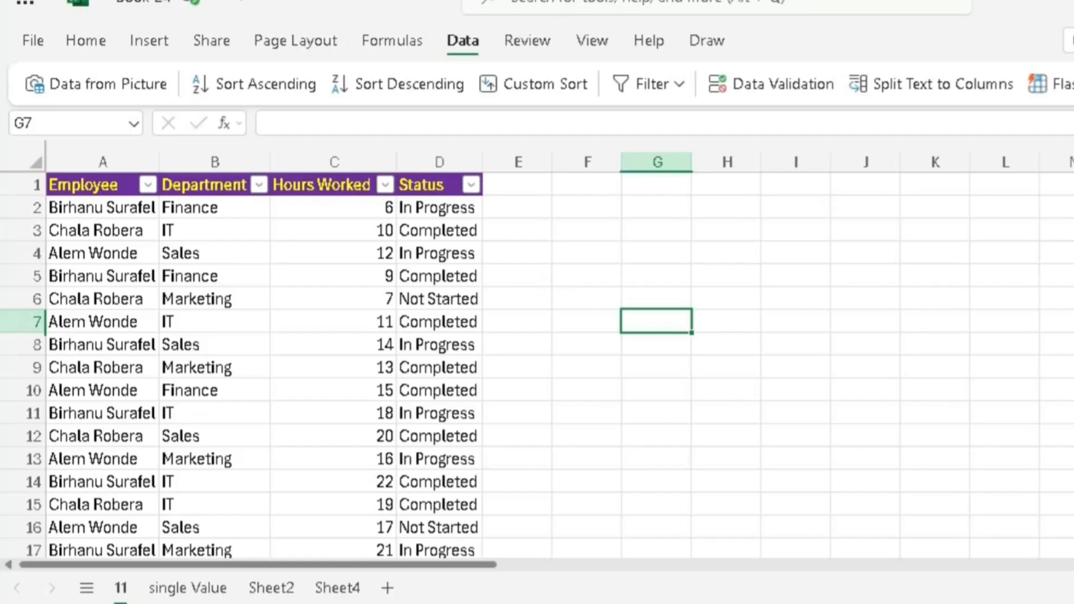
# On the single Value sheet, clear the existing XLOOKUP formula from cell B6
pyautogui.click(220, 458)
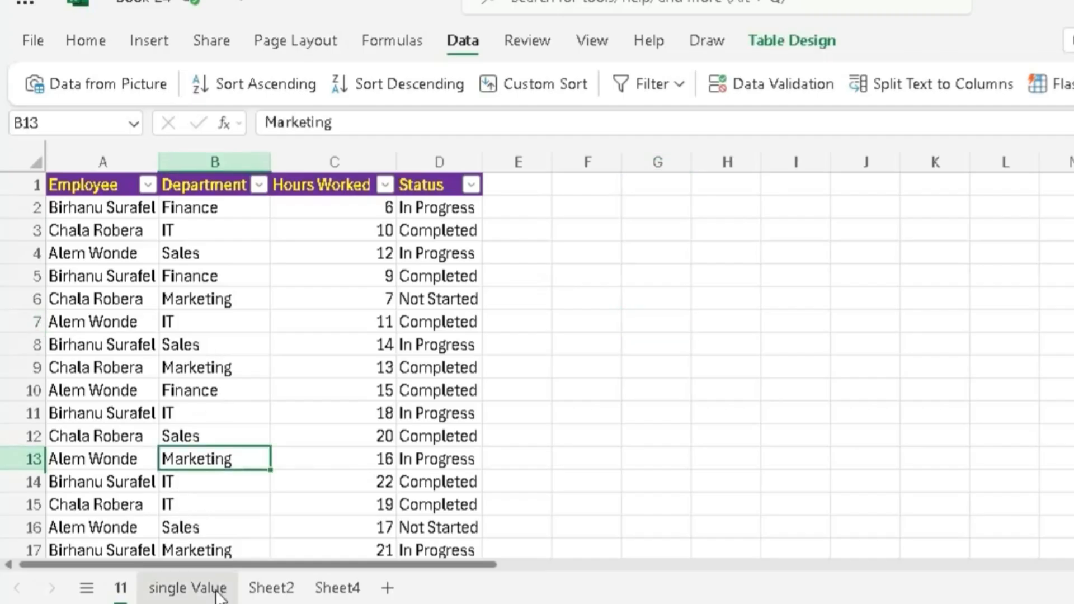
pyautogui.click(193, 591)
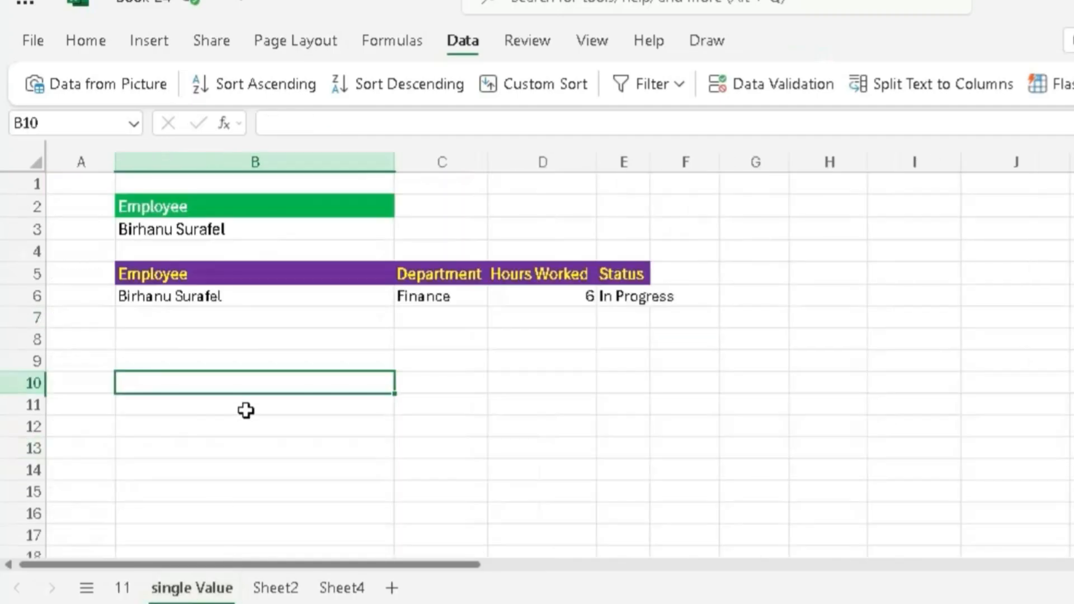
pyautogui.click(259, 347)
pyautogui.click(244, 296)
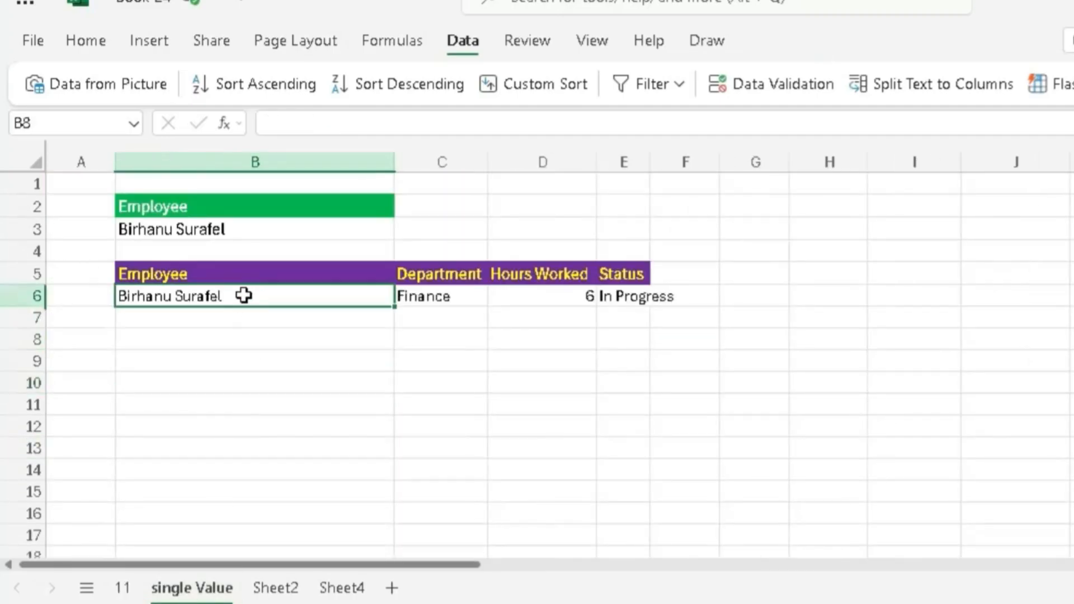
pyautogui.click(721, 122)
pyautogui.moveTo(721, 122); pyautogui.dragTo(55, 164)
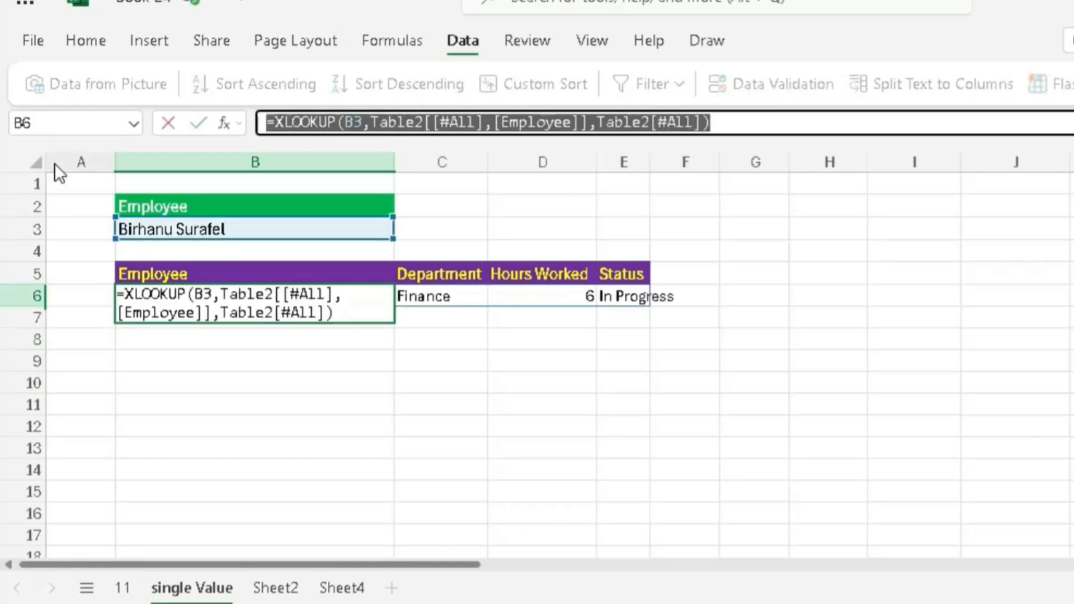
pyautogui.press('BackSpace')
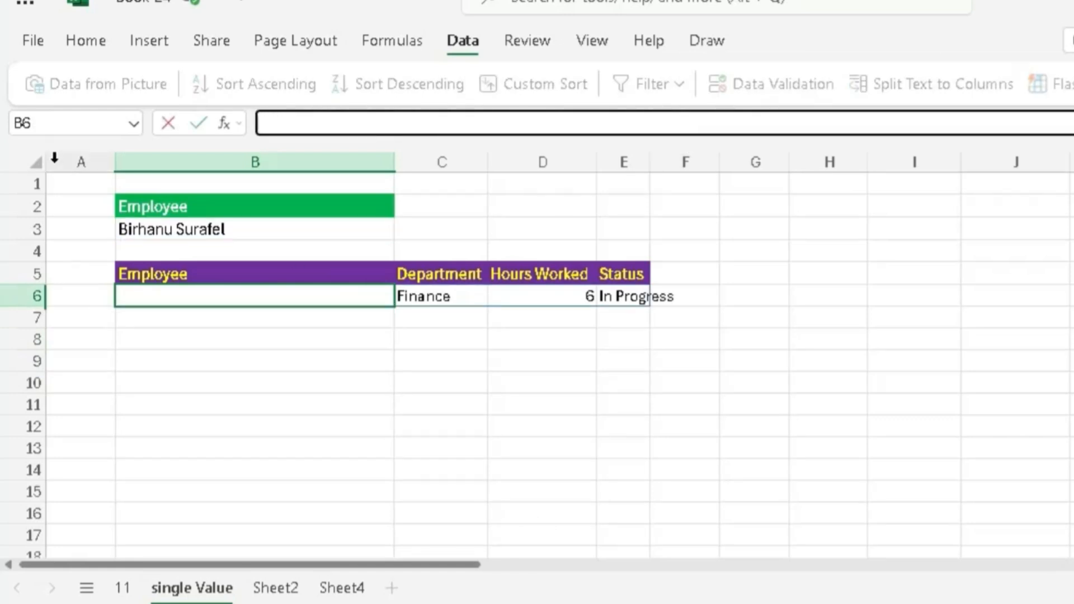
pyautogui.click(282, 357)
# Start an XLOOKUP formula in cell B6 with the employee cell B3 as the lookup value
pyautogui.click(281, 298)
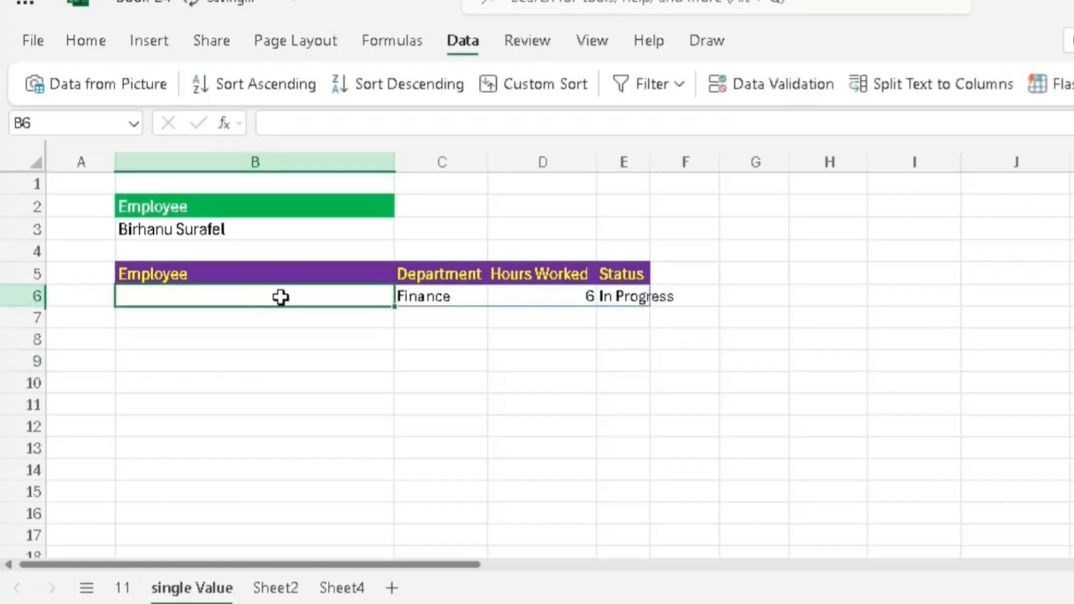
pyautogui.write('=xlo')
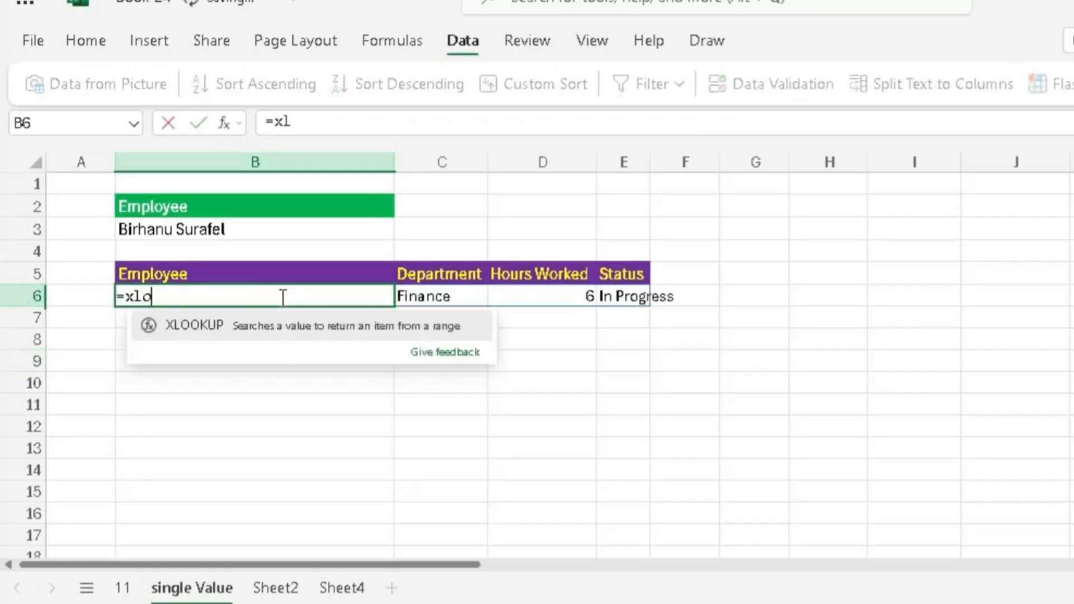
pyautogui.click(148, 328)
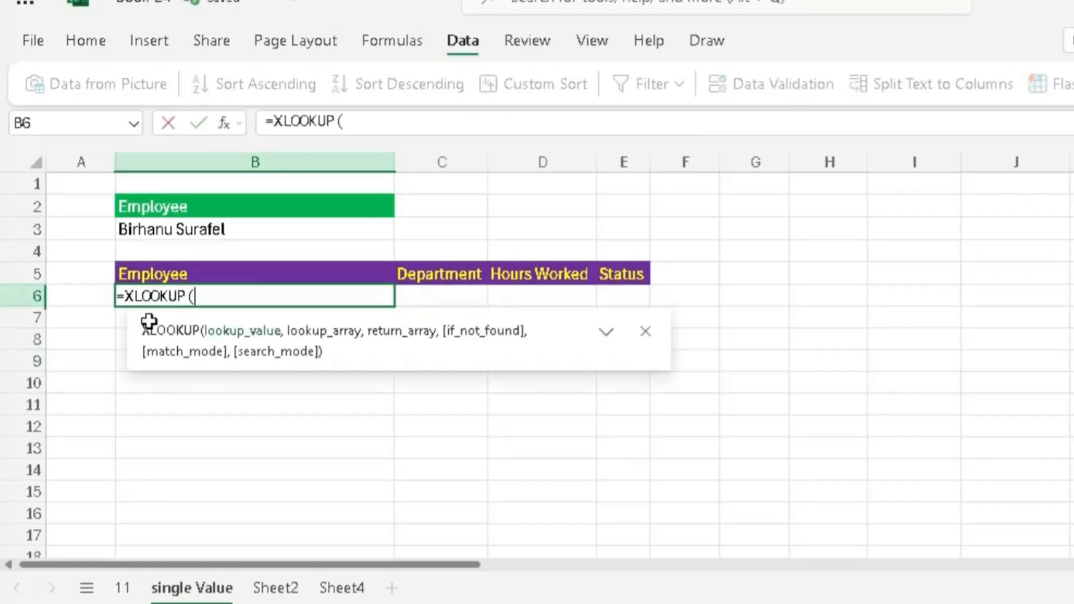
pyautogui.click(208, 231)
pyautogui.write(',')
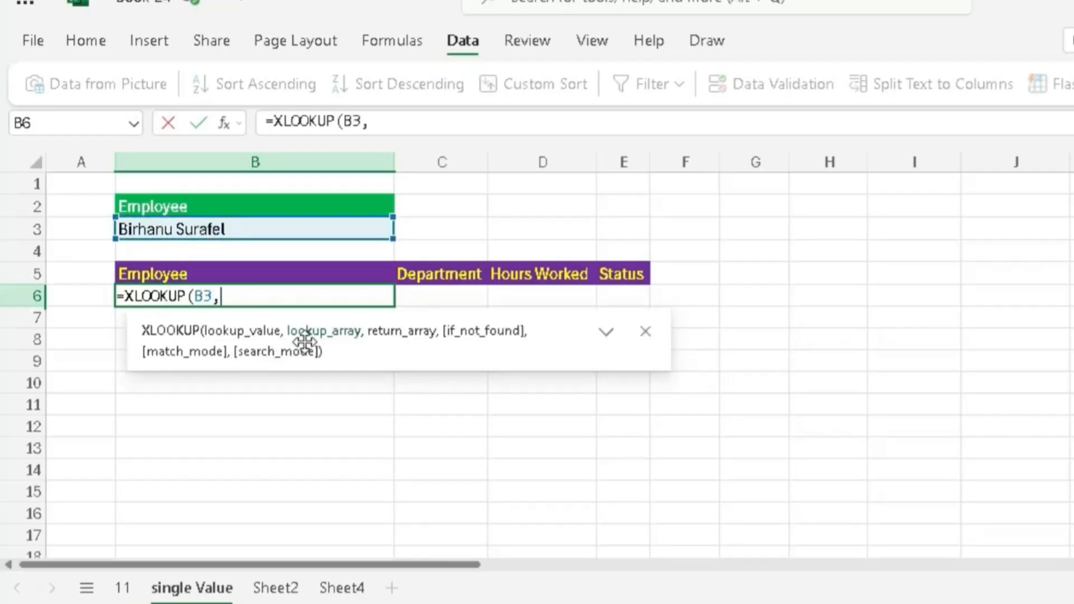
# Set the formula's lookup array to the whole Employee column on sheet 11, Table2[[#All],[Employee]]
pyautogui.click(122, 588)
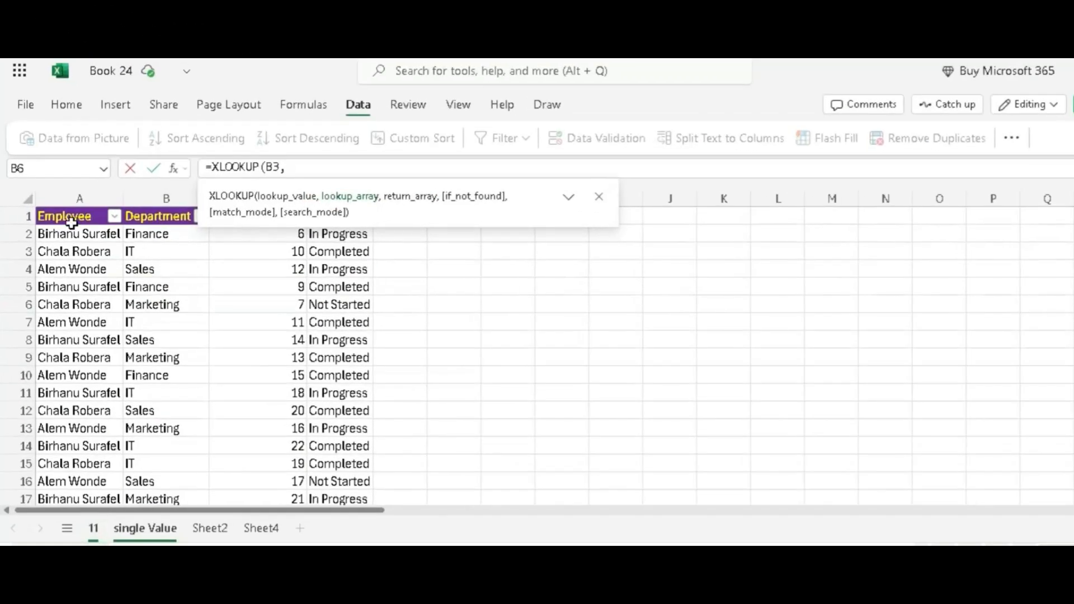
pyautogui.click(94, 224)
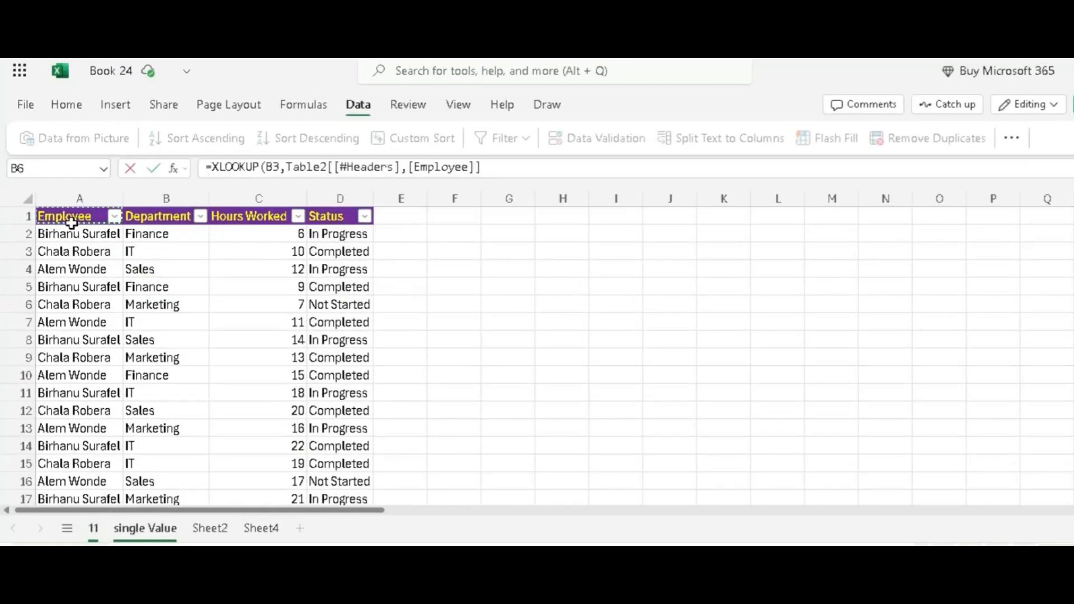
pyautogui.moveTo(98, 219); pyautogui.dragTo(98, 421)
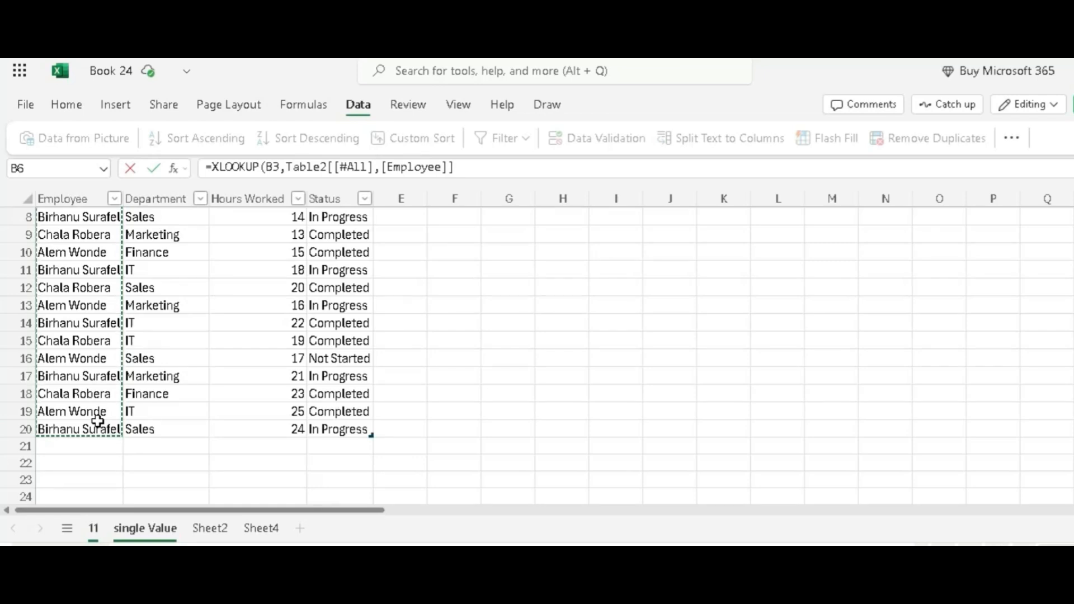
pyautogui.write(',')
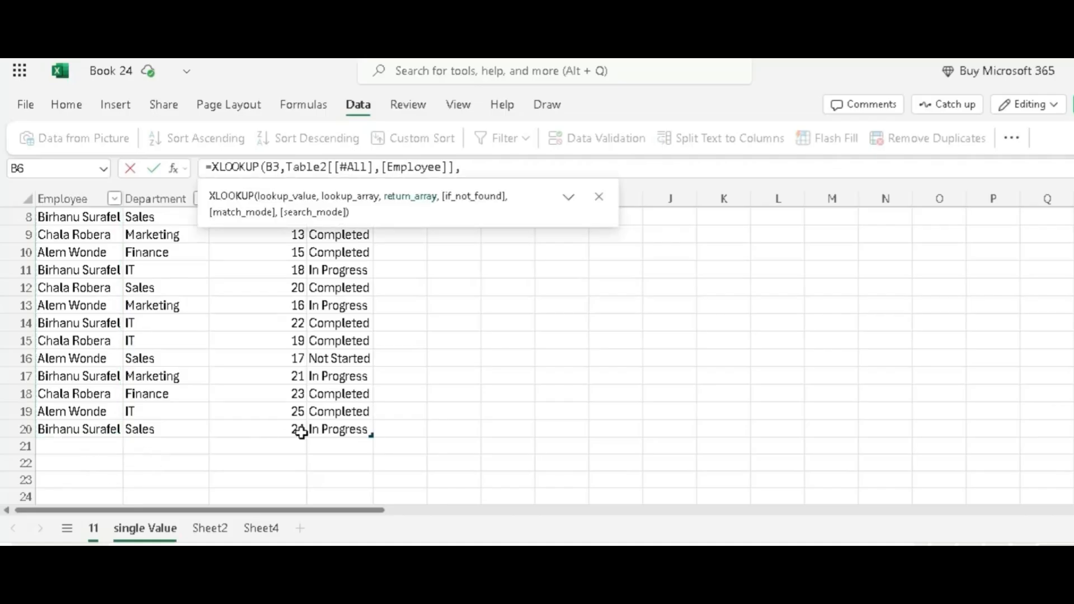
# Set the return array to the entire table, Table2[#All], and enter the XLOOKUP formula
pyautogui.click(323, 431)
pyautogui.moveTo(323, 431); pyautogui.dragTo(68, 322)
pyautogui.moveTo(62, 132); pyautogui.dragTo(63, 133)
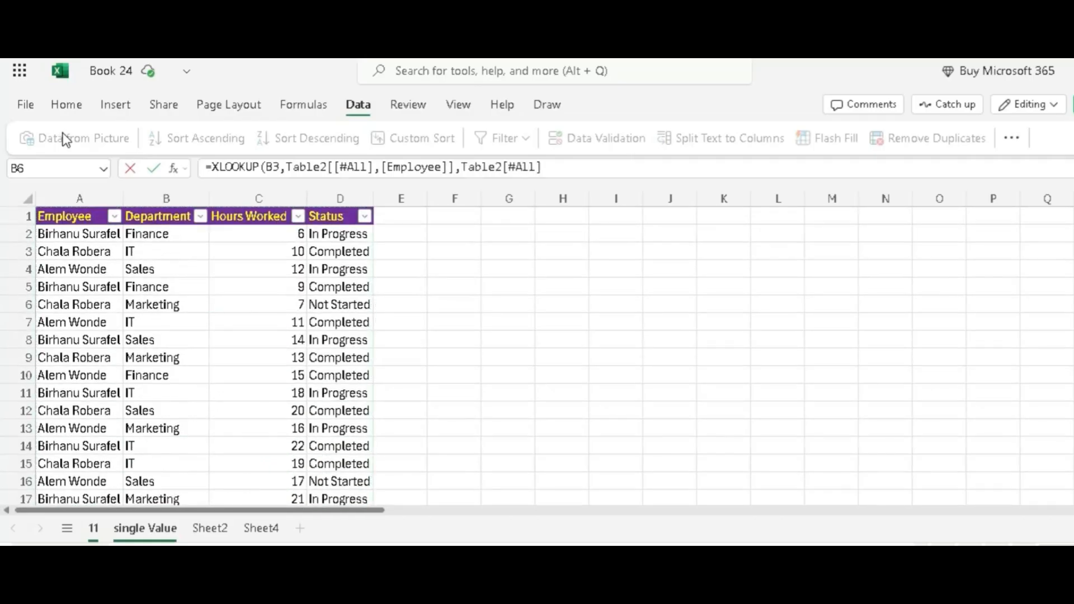
pyautogui.press('Return')
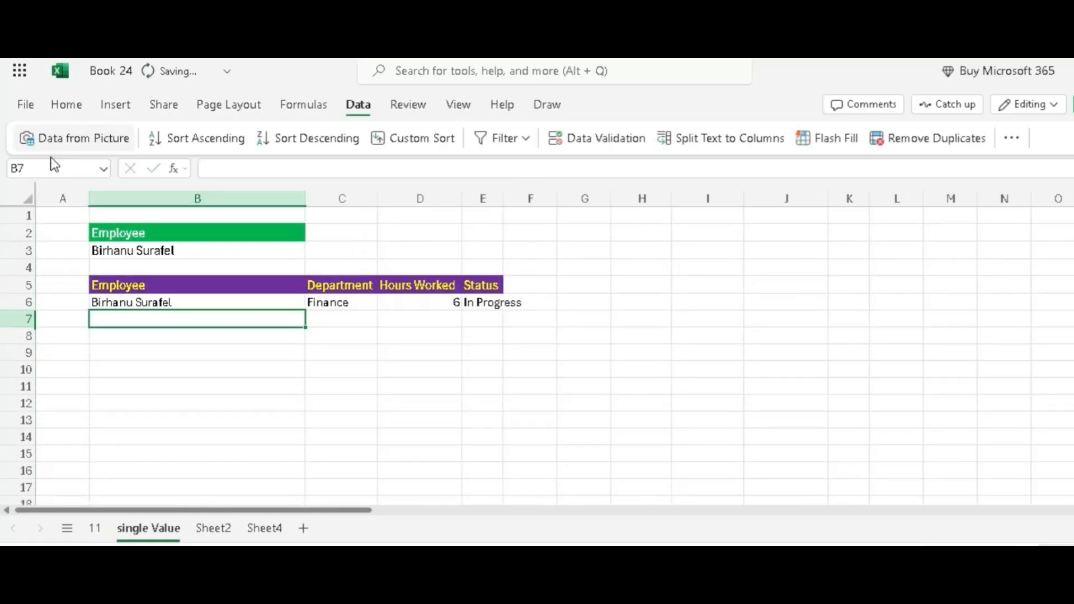
# Examine the employee selection list in B3 and compare it with the XLOOKUP result row starting at B6
pyautogui.click(185, 254)
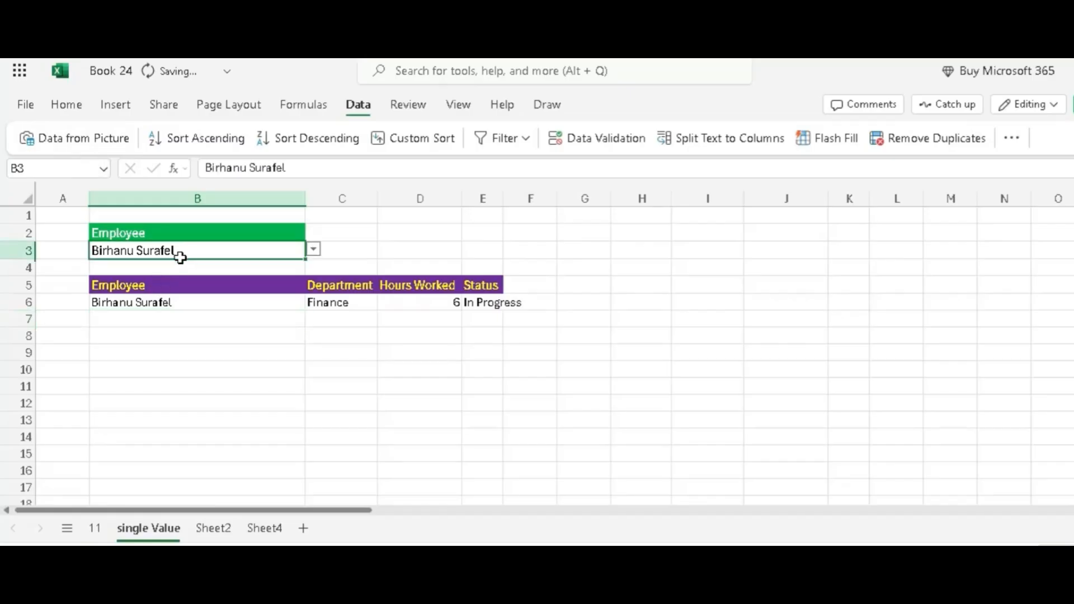
pyautogui.click(174, 303)
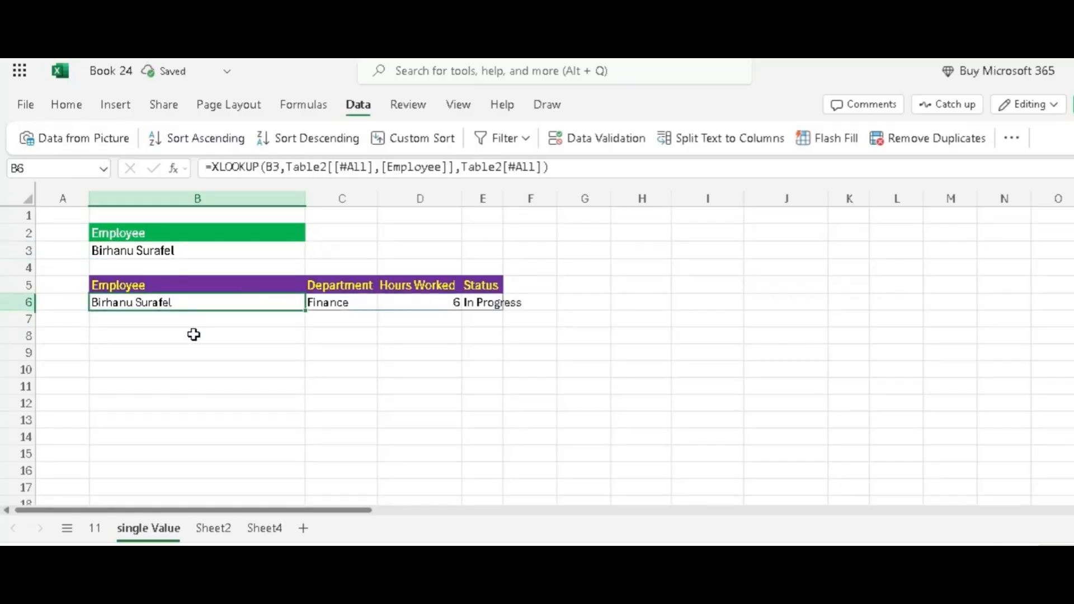
pyautogui.click(239, 254)
pyautogui.click(313, 250)
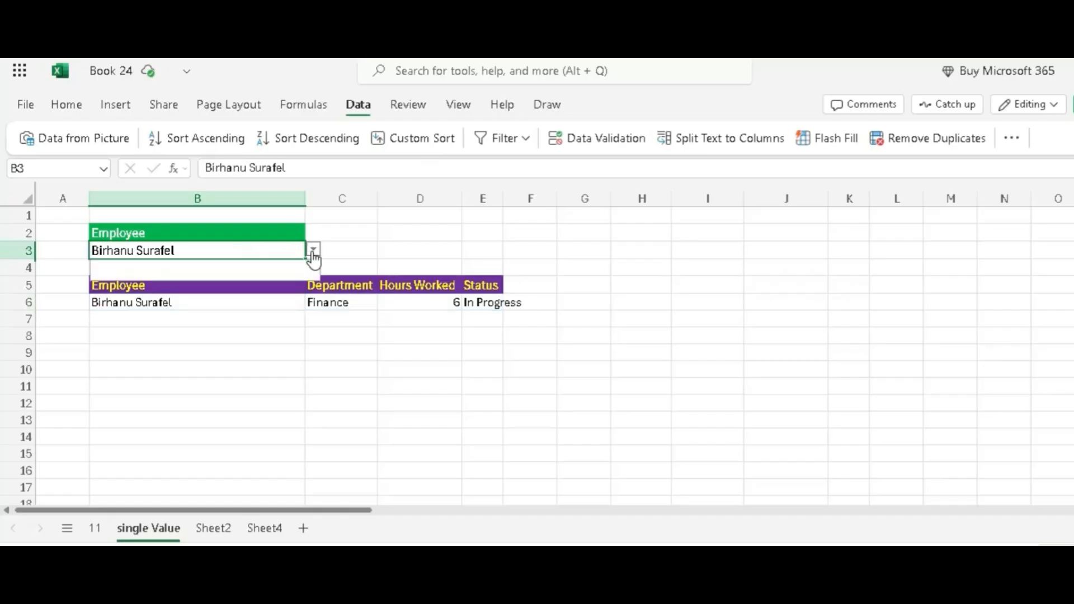
pyautogui.click(179, 330)
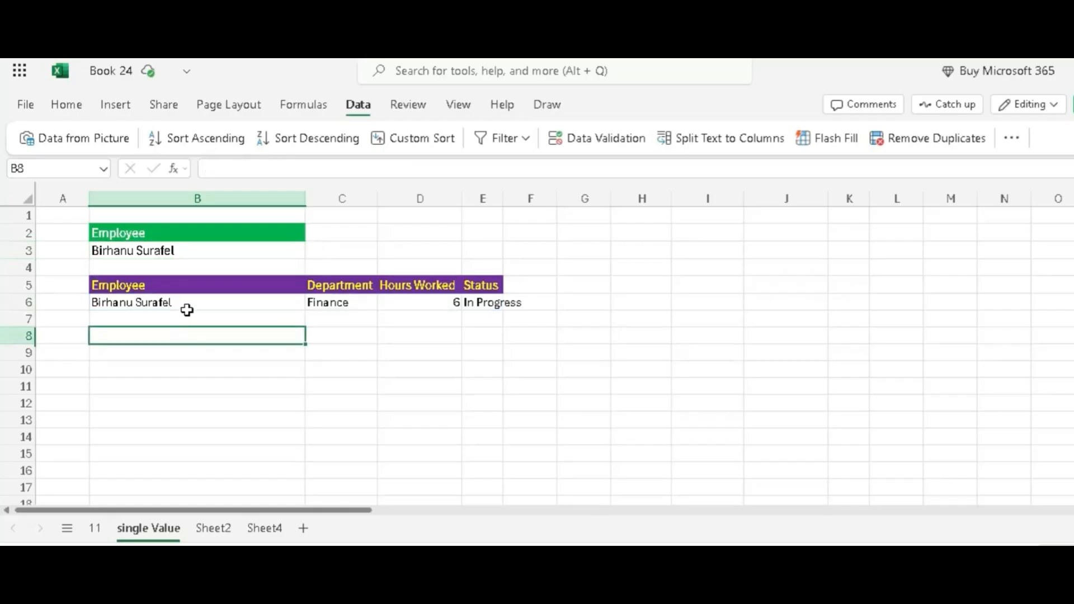
pyautogui.click(190, 305)
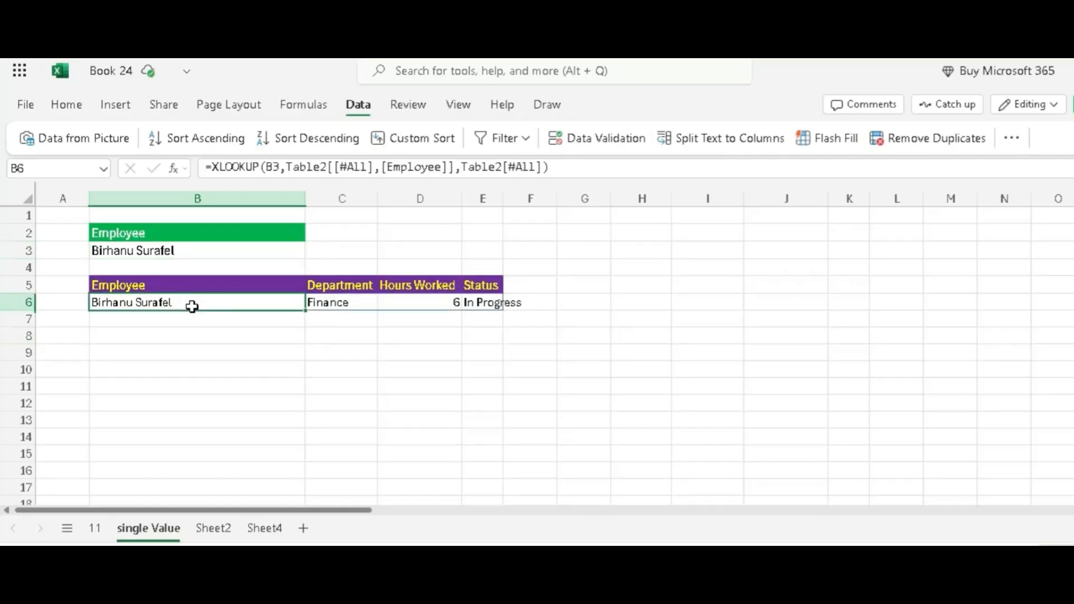
# Return to the source table on sheet 11, then switch to the Tutor 1_015609.xlsx workbook in desktop Excel
pyautogui.click(95, 528)
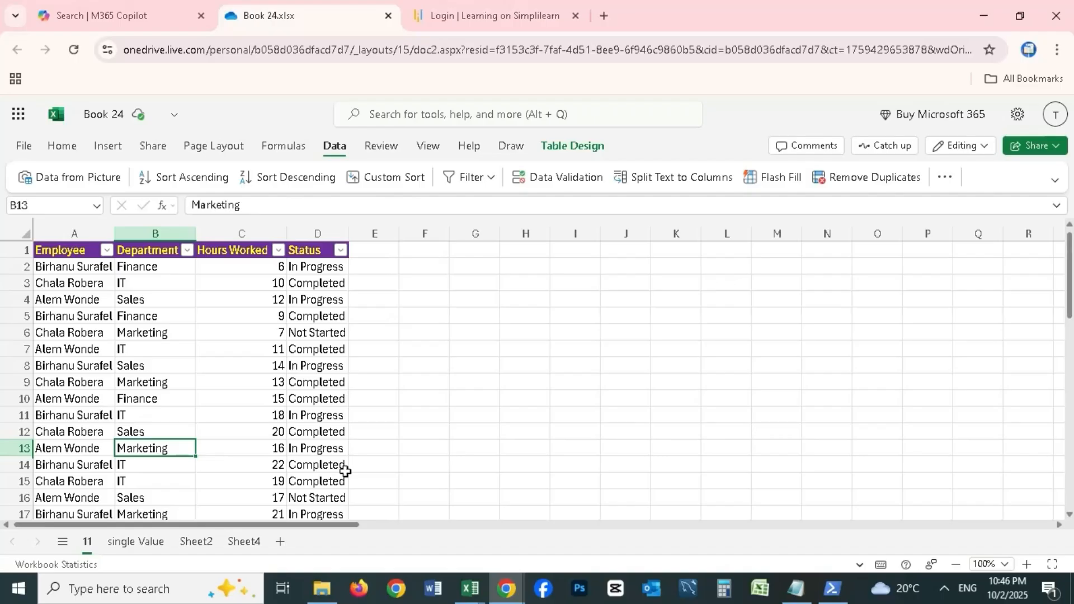
pyautogui.moveTo(470, 587)
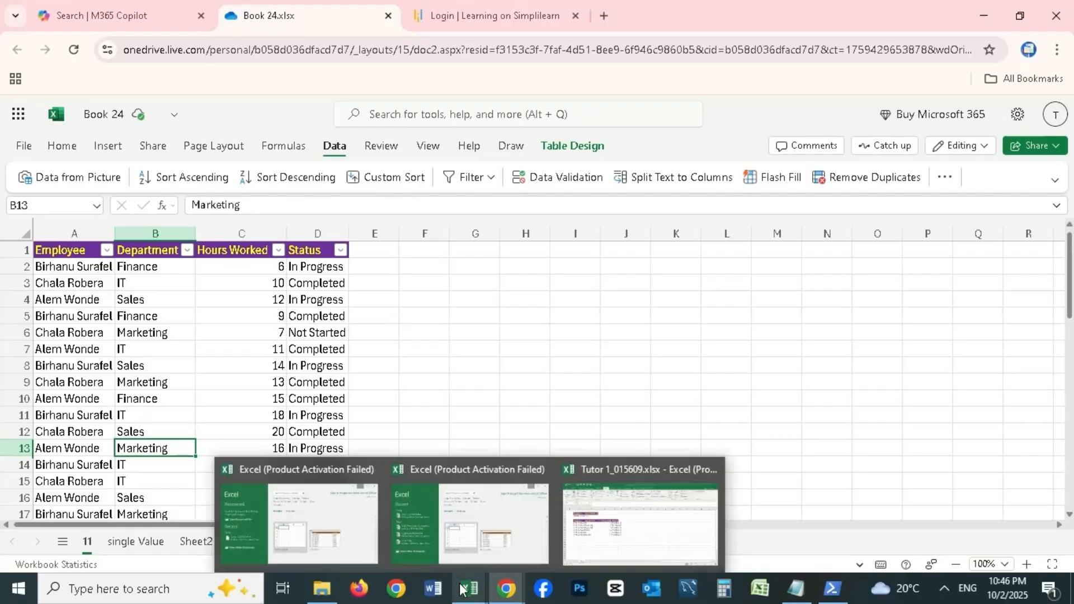
pyautogui.click(565, 541)
pyautogui.click(329, 424)
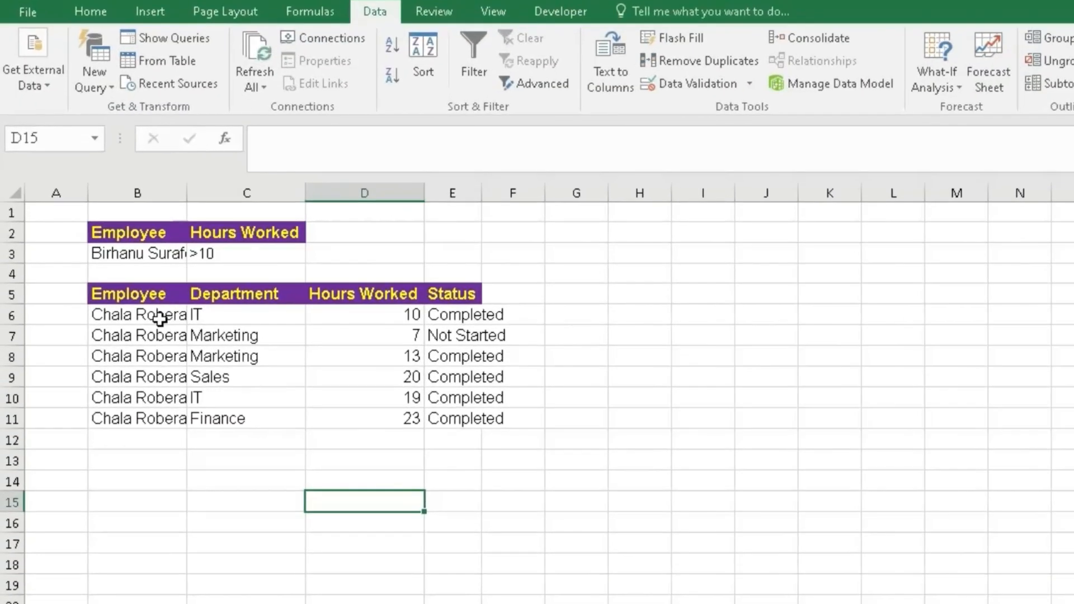
# Delete the previously extracted employee rows in B6:F11
pyautogui.click(127, 280)
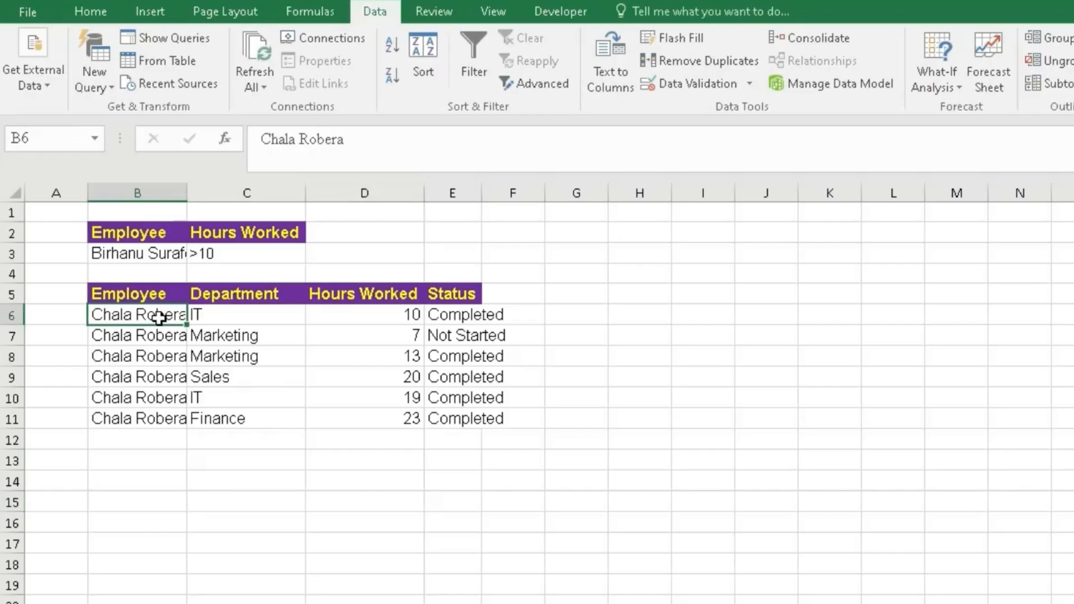
pyautogui.moveTo(149, 312); pyautogui.dragTo(487, 421)
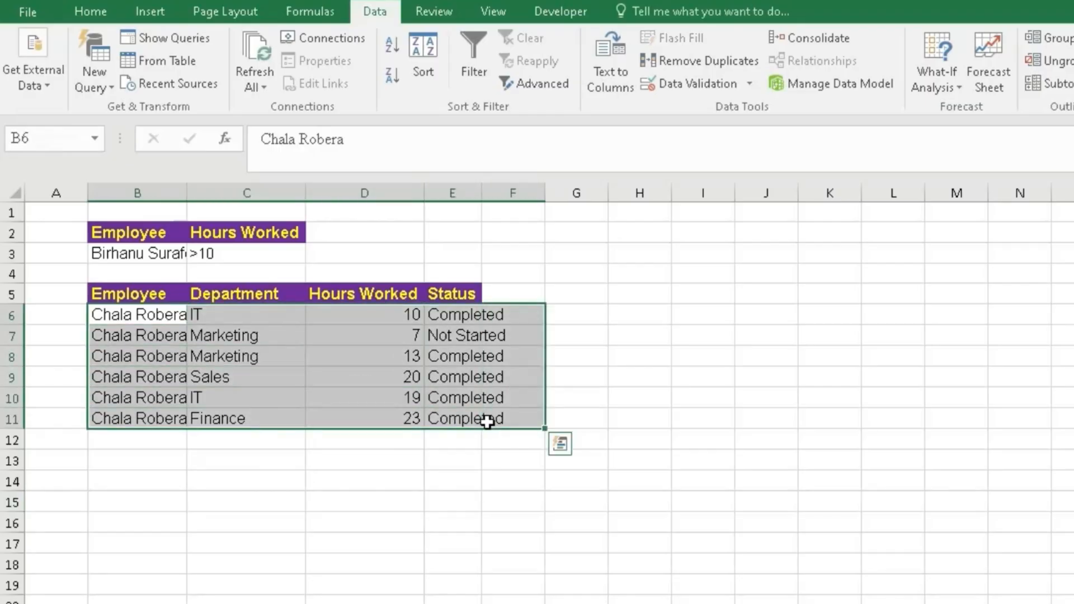
pyautogui.press('Delete')
pyautogui.click(681, 452)
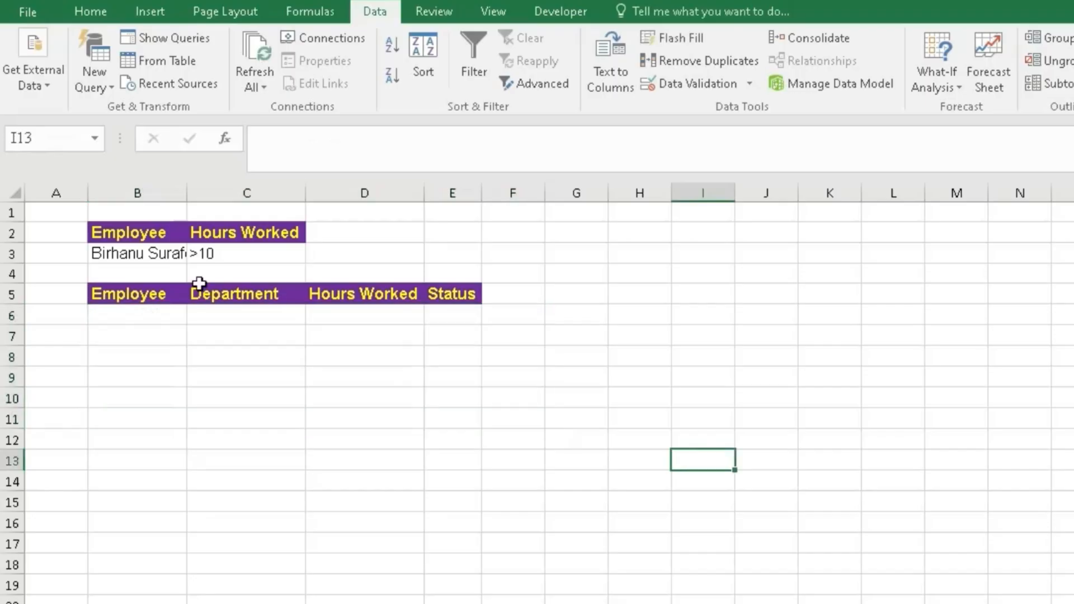
# Examine the employee choices for the criterion in B3 and the extract headings in row 5
pyautogui.click(169, 258)
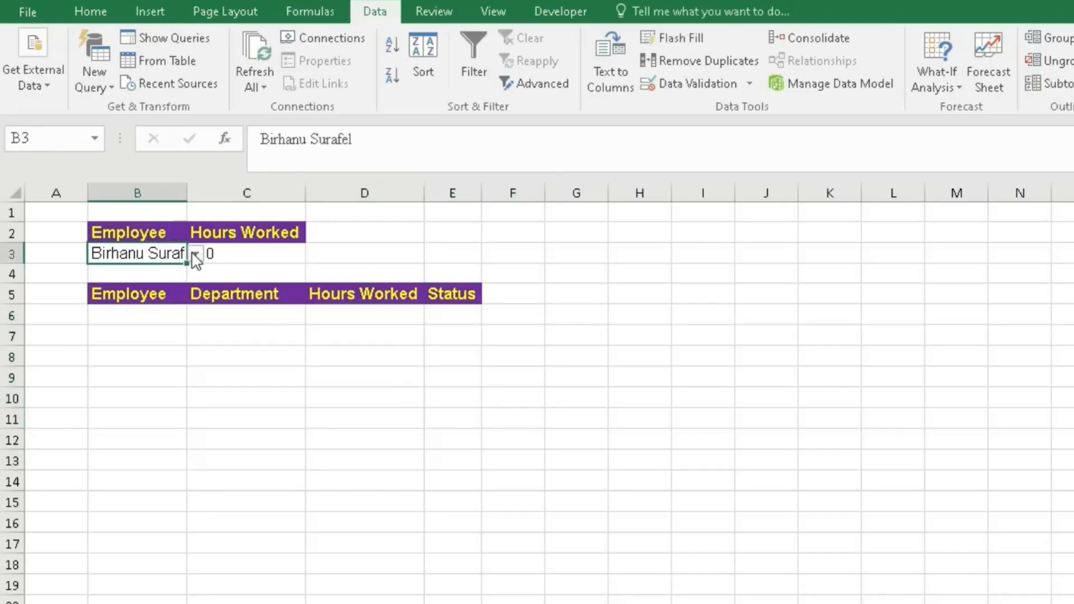
pyautogui.click(193, 255)
pyautogui.click(189, 343)
pyautogui.click(216, 381)
pyautogui.moveTo(216, 381); pyautogui.dragTo(149, 294)
pyautogui.click(149, 295)
pyautogui.click(243, 428)
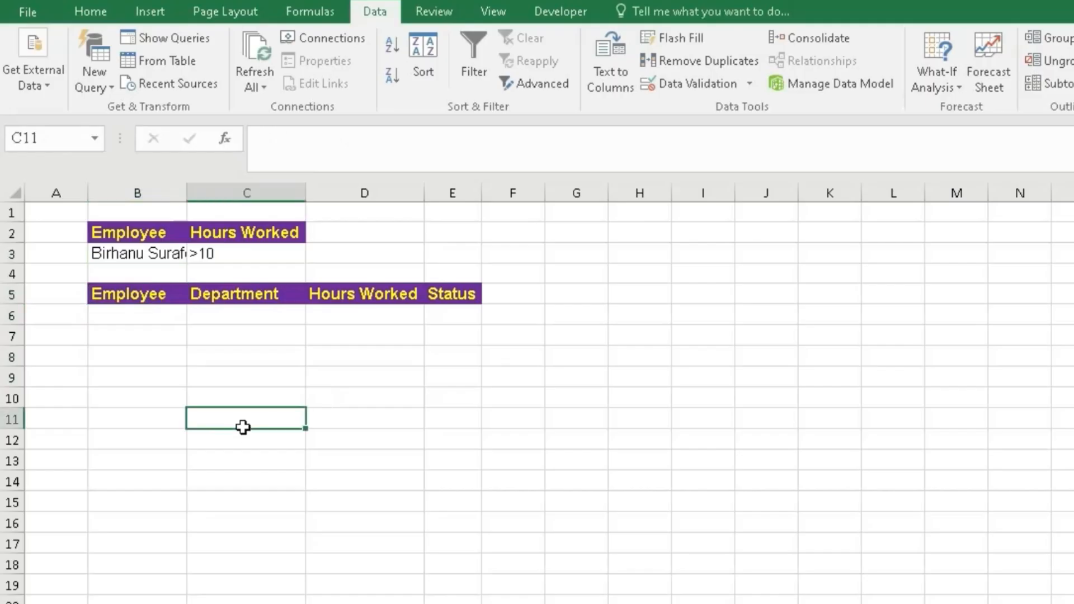
# Clear both the contents and the formatting of the extract header row B5:E5
pyautogui.click(141, 297)
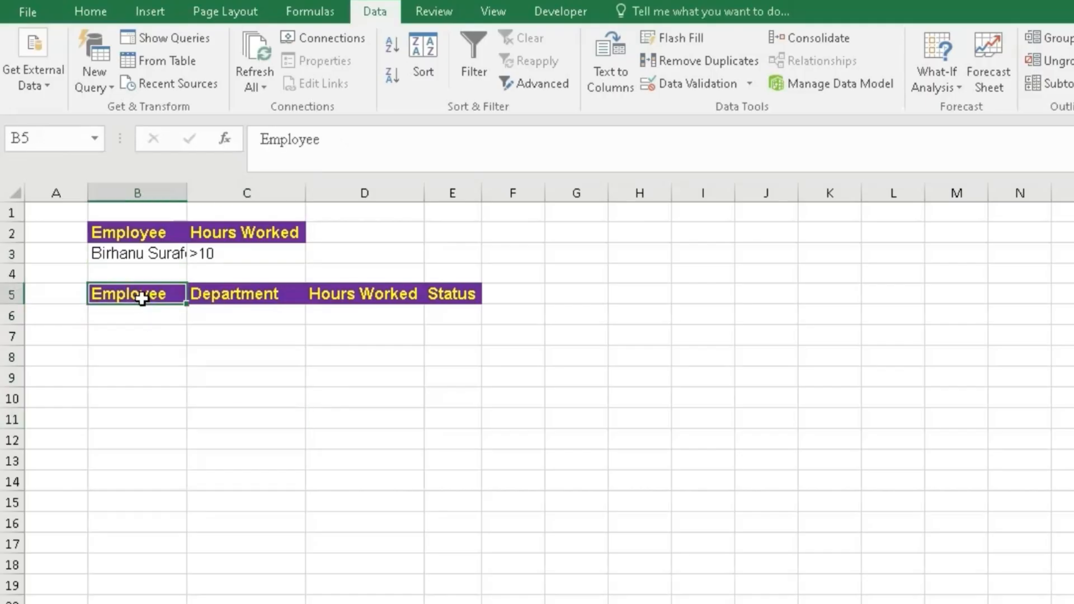
pyautogui.moveTo(141, 297); pyautogui.dragTo(446, 293)
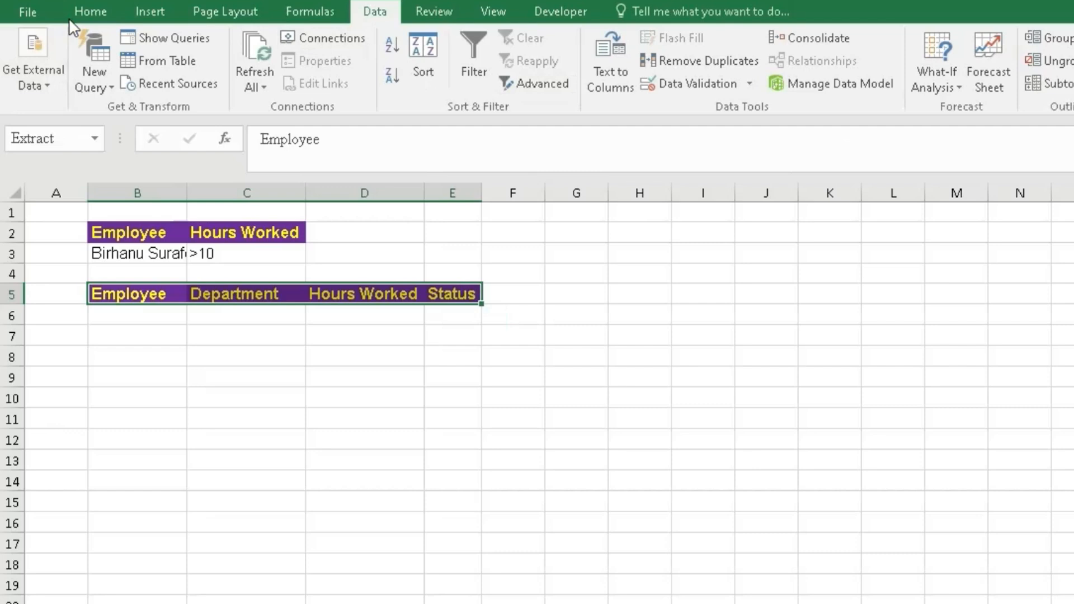
pyautogui.click(88, 11)
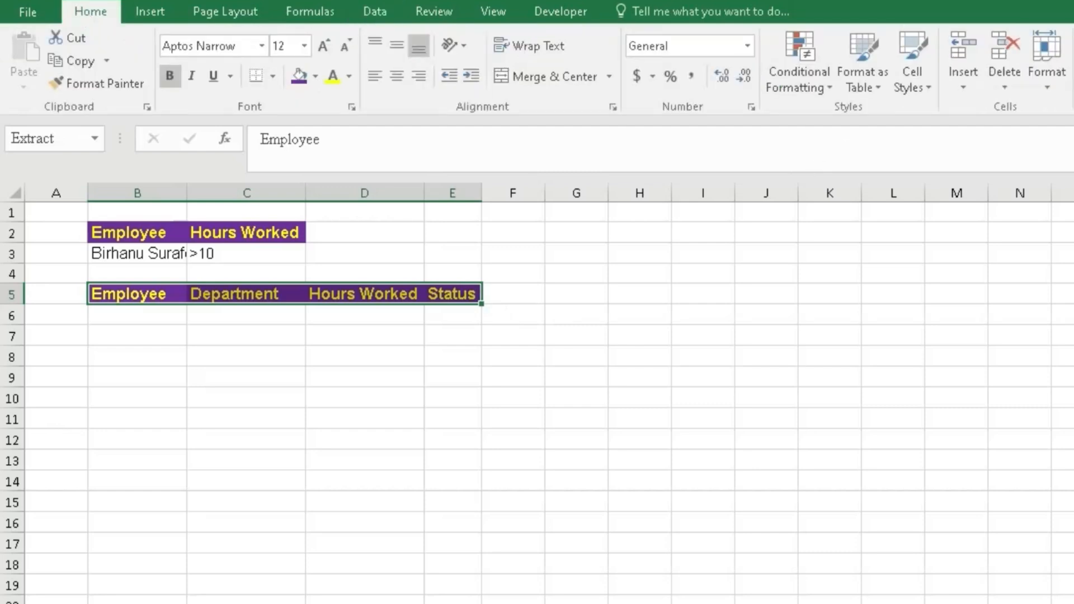
pyautogui.hotkey('alt', 'h')
pyautogui.press('e')
pyautogui.press('a')
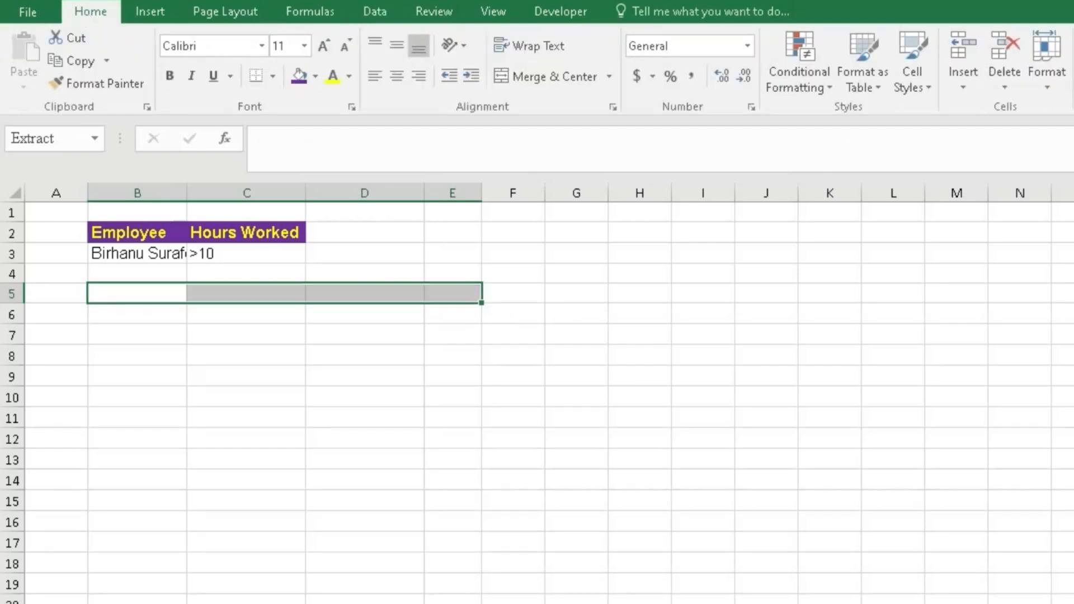
pyautogui.click(532, 446)
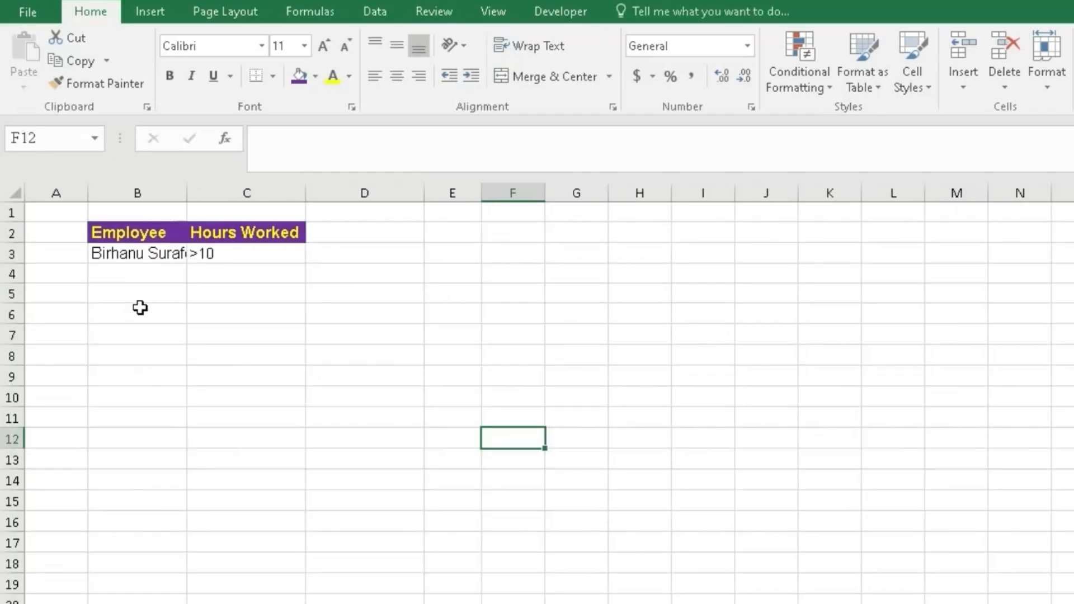
# Start an Advanced Filter from B5 that copies to another location, with A1:D20 on sheet 11 as the list range
pyautogui.click(140, 297)
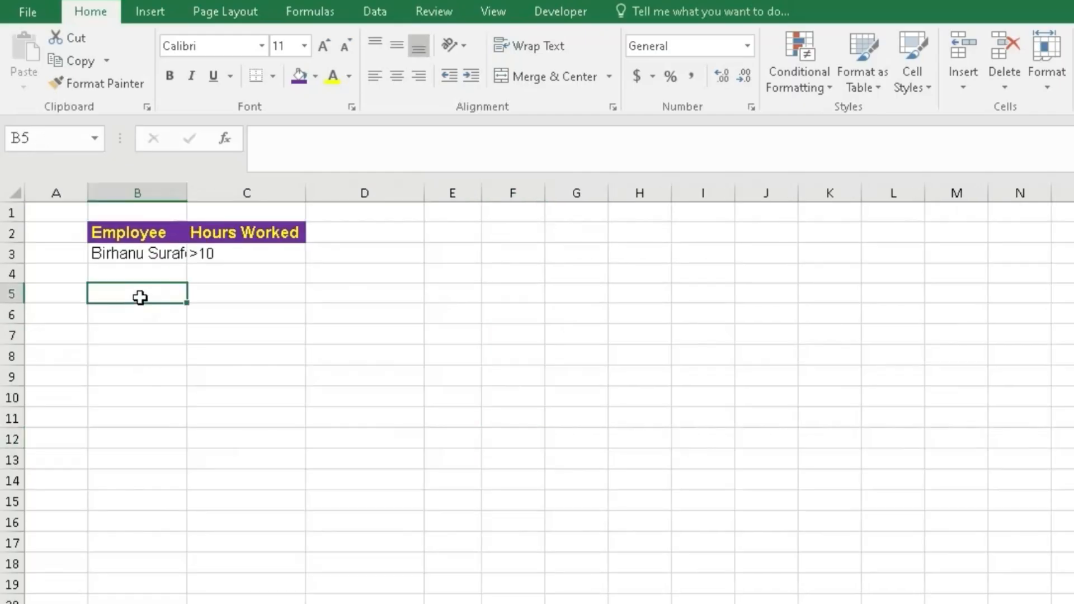
pyautogui.click(377, 12)
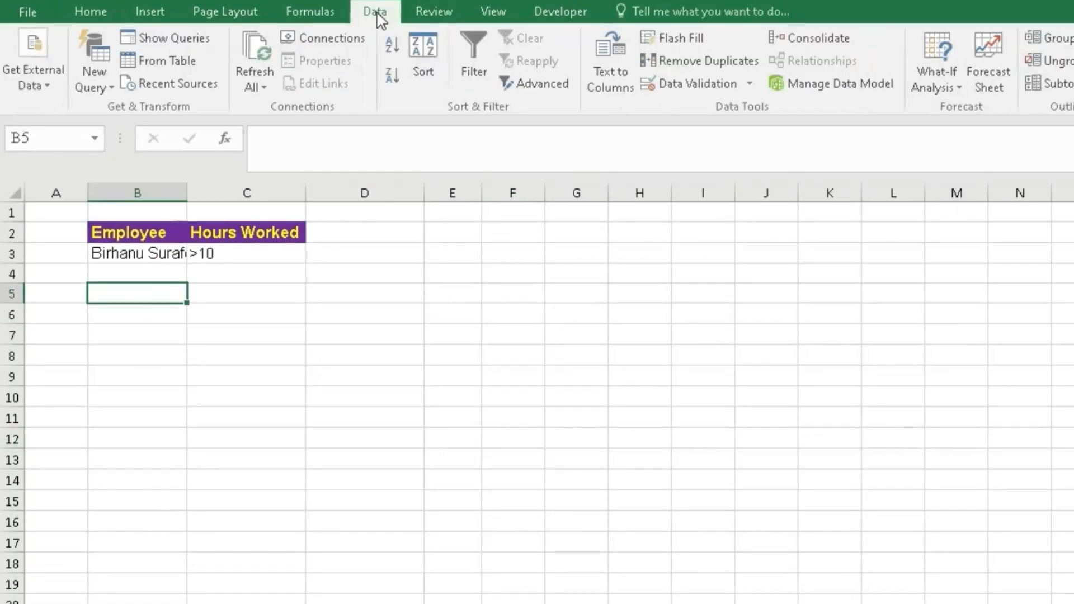
pyautogui.click(554, 83)
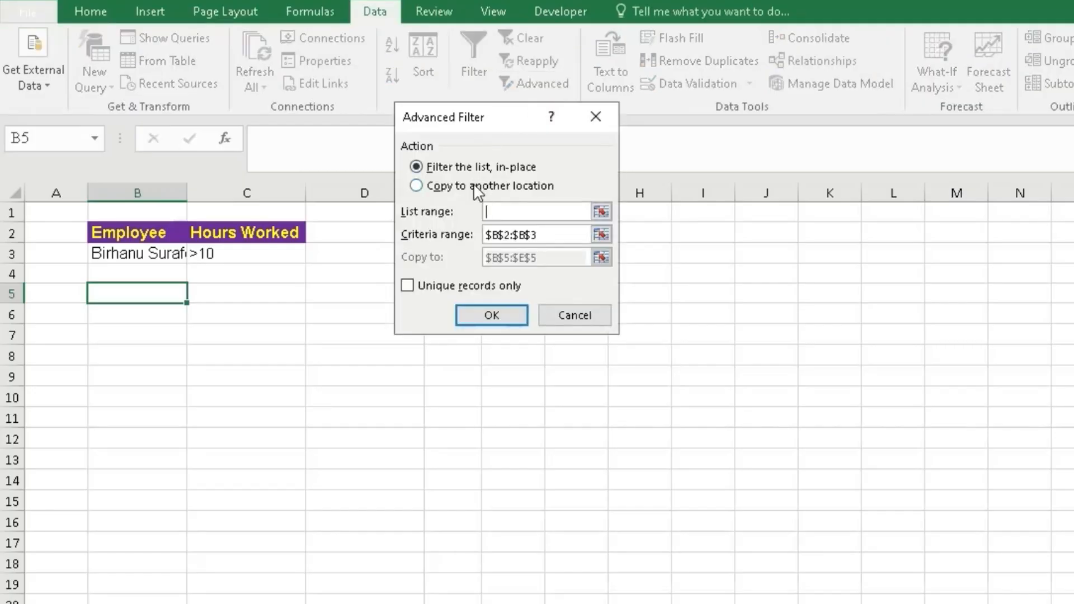
pyautogui.click(477, 191)
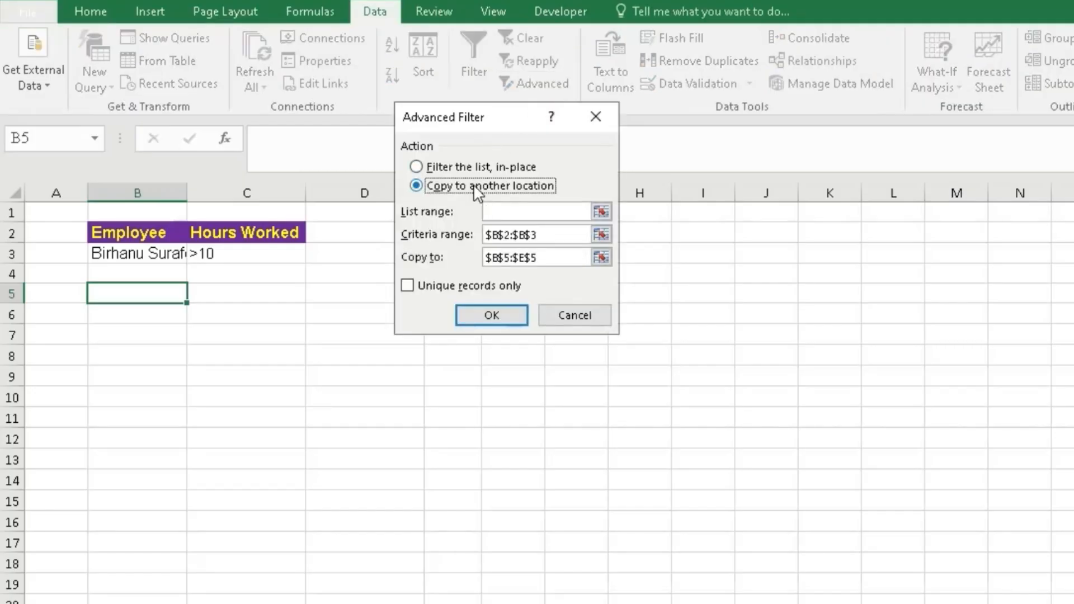
pyautogui.click(520, 212)
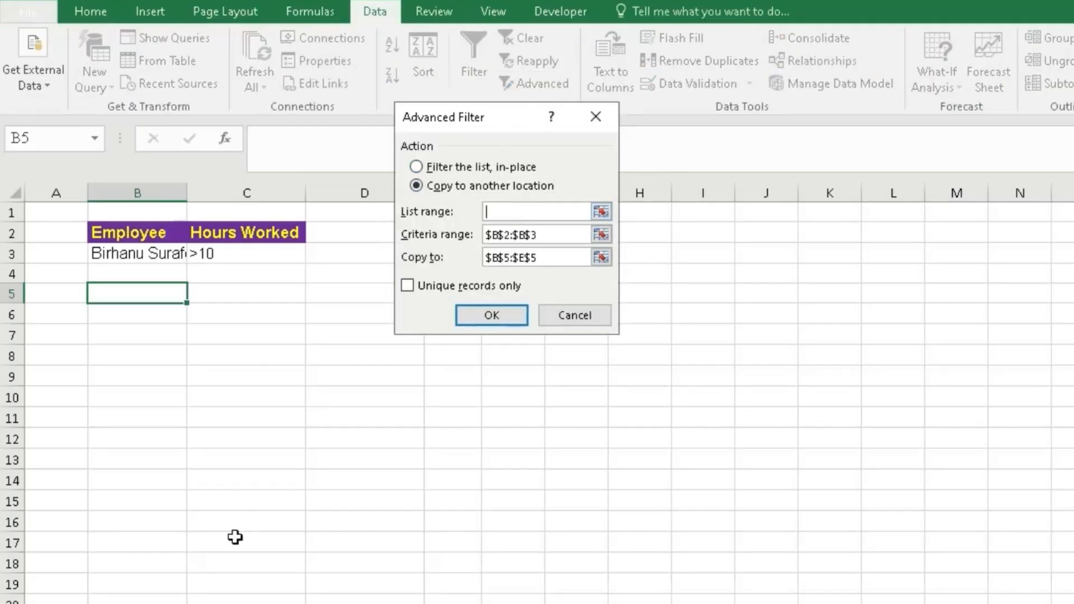
pyautogui.hotkey('ctrl', 'pageup')
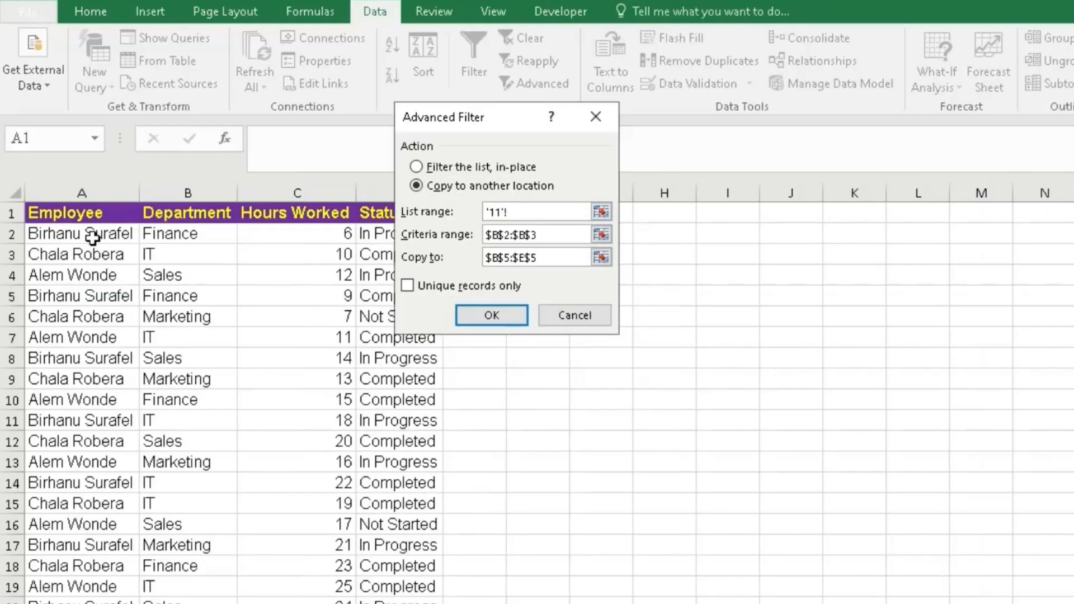
pyautogui.click(89, 214)
pyautogui.moveTo(89, 214); pyautogui.dragTo(385, 601)
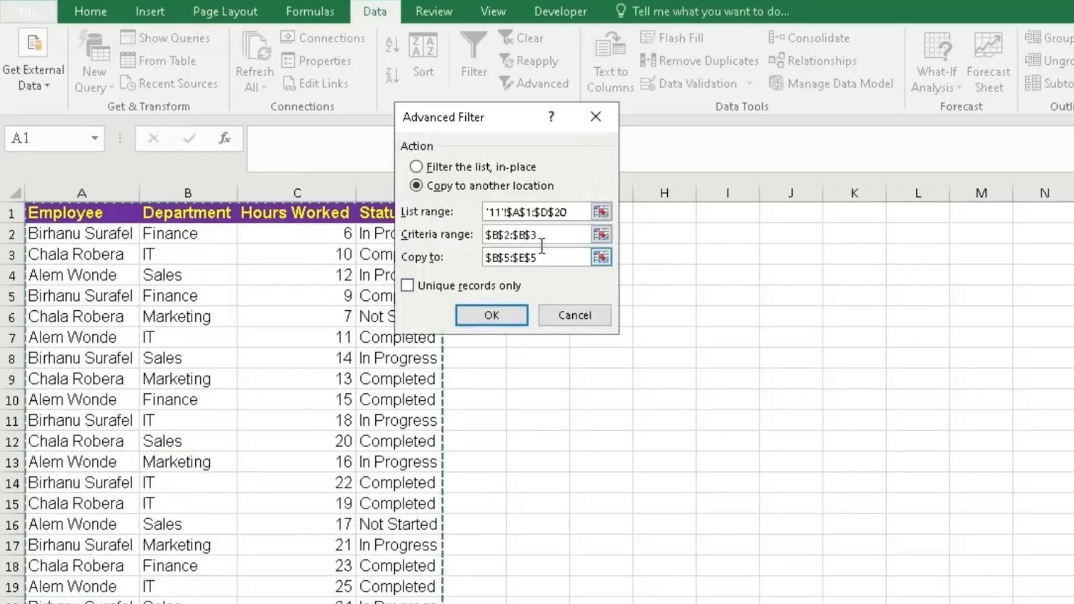
# Replace the Advanced Filter's criteria range with the employee heading and value in B2:B3 of the multi sheet
pyautogui.click(550, 240)
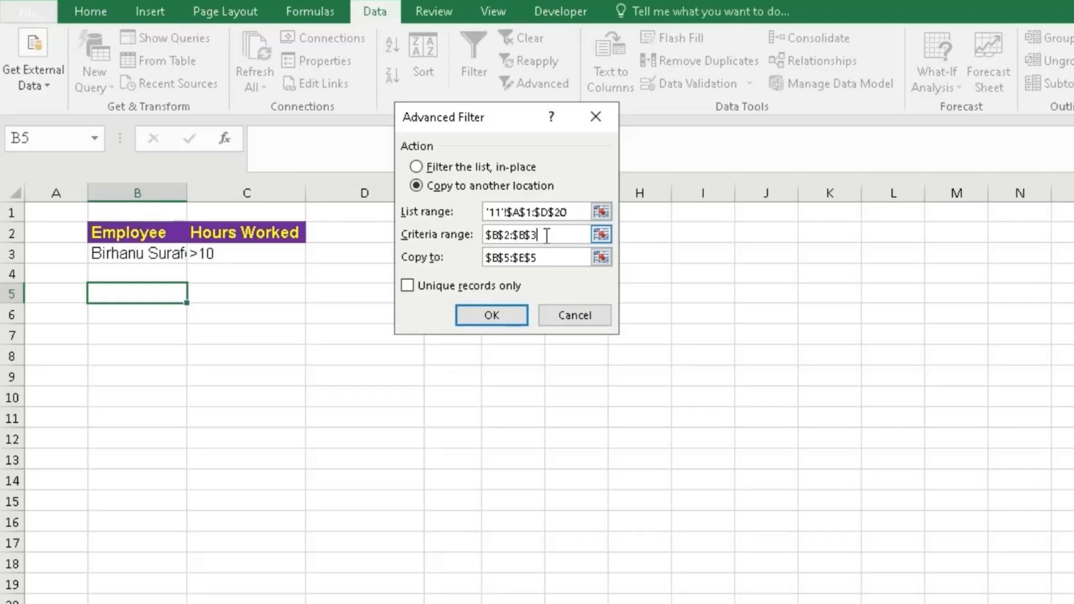
pyautogui.press('BackSpace')
pyautogui.press('BackSpace')
pyautogui.press('BackSpace')
pyautogui.press('BackSpace')
pyautogui.press('BackSpace')
pyautogui.press('BackSpace')
pyautogui.press('BackSpace')
pyautogui.press('BackSpace')
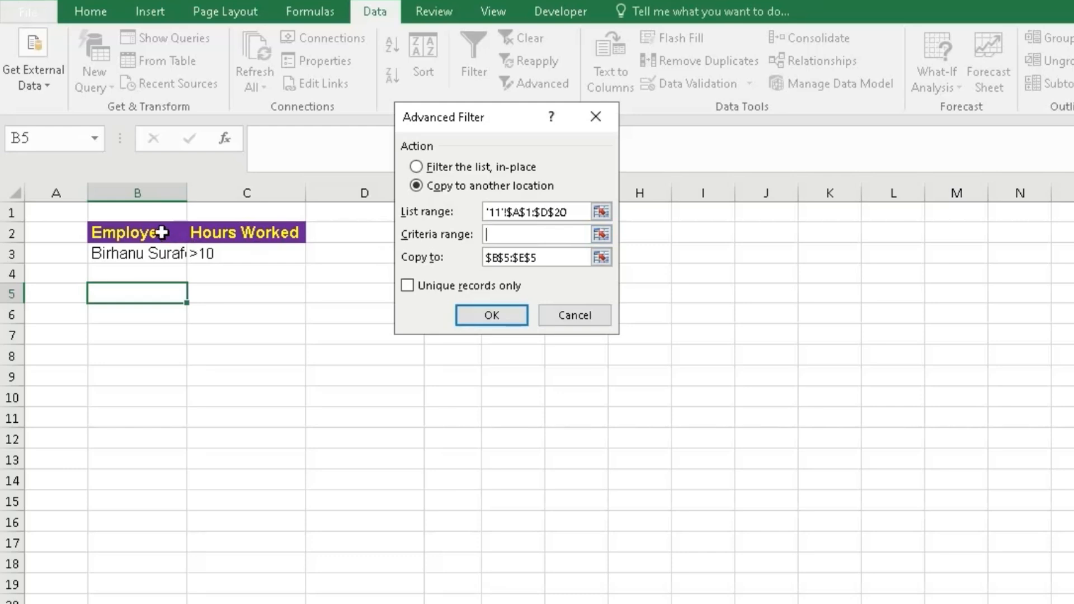
pyautogui.moveTo(163, 232); pyautogui.dragTo(161, 246)
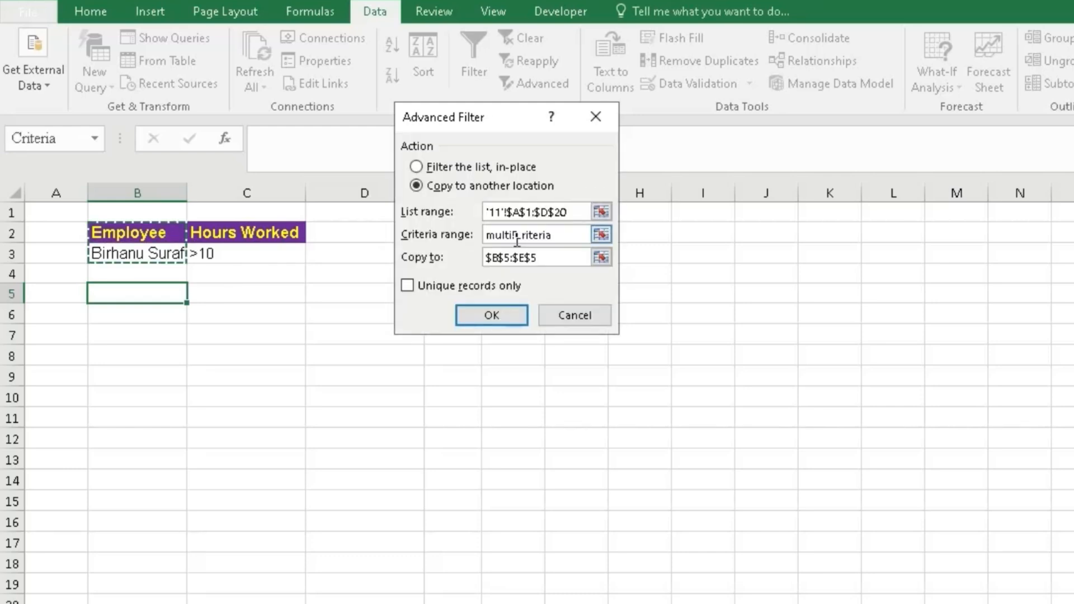
# Set the Advanced Filter's copy destination to cell B5 on the multi sheet and extract the matching records
pyautogui.click(548, 257)
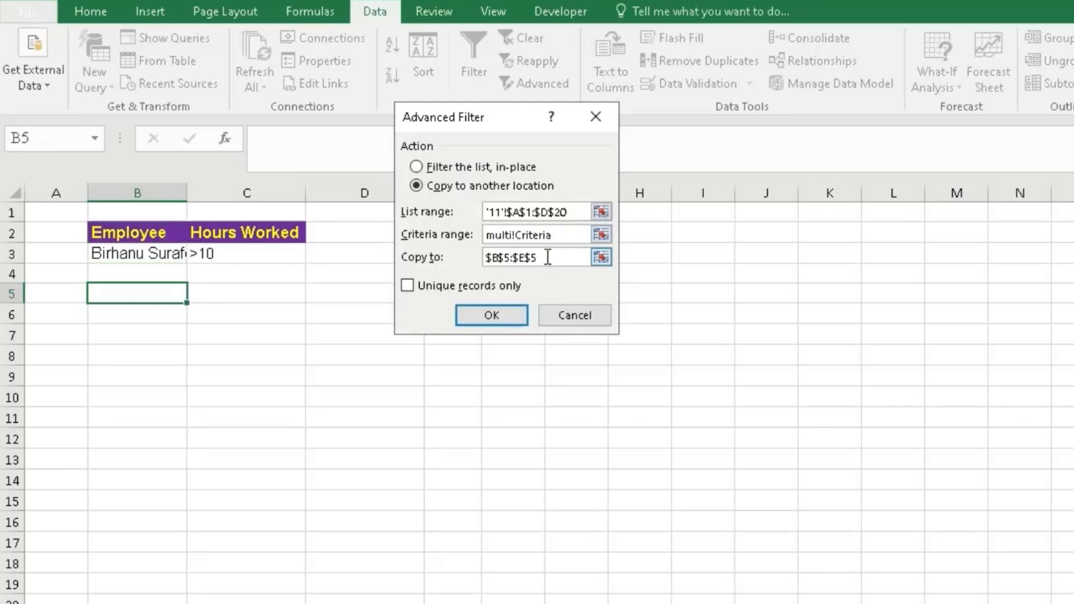
pyautogui.press('BackSpace')
pyautogui.press('BackSpace')
pyautogui.press('BackSpace')
pyautogui.press('BackSpace')
pyautogui.press('BackSpace')
pyautogui.press('BackSpace')
pyautogui.press('BackSpace')
pyautogui.press('BackSpace')
pyautogui.press('BackSpace')
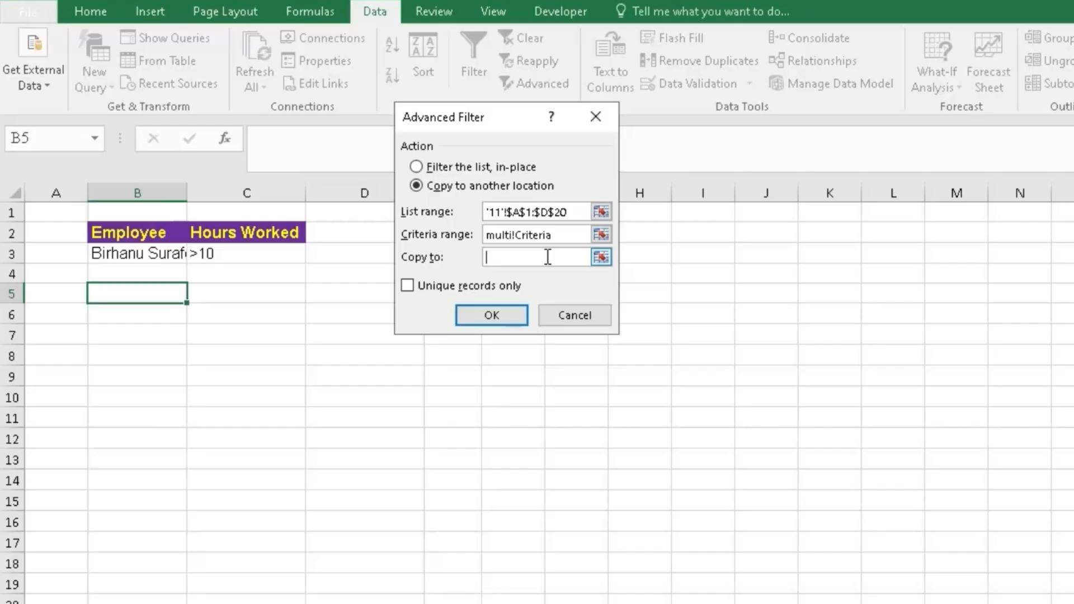
pyautogui.click(162, 293)
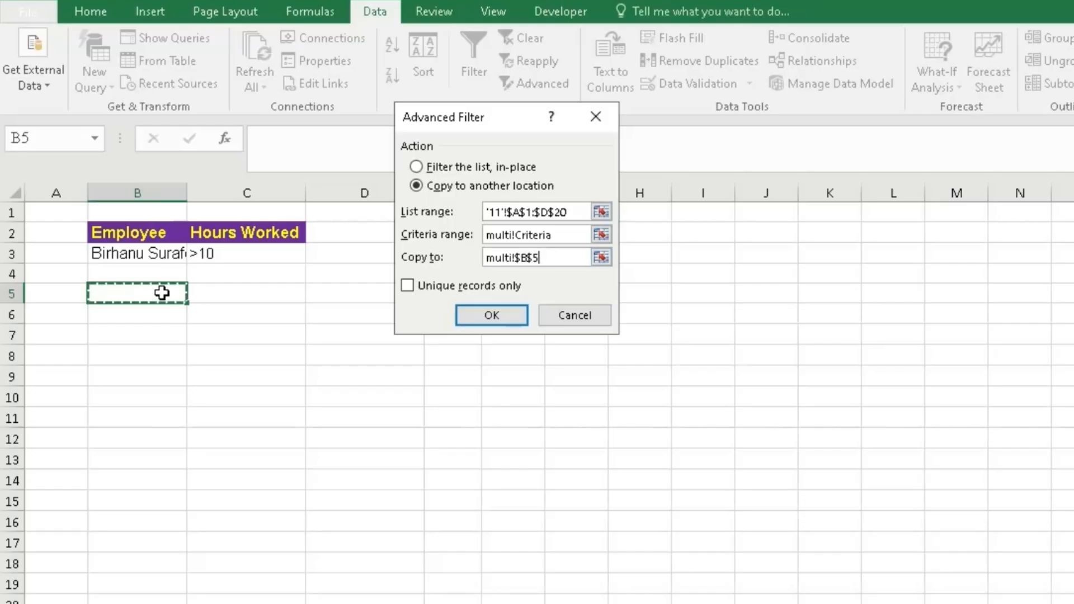
pyautogui.click(494, 319)
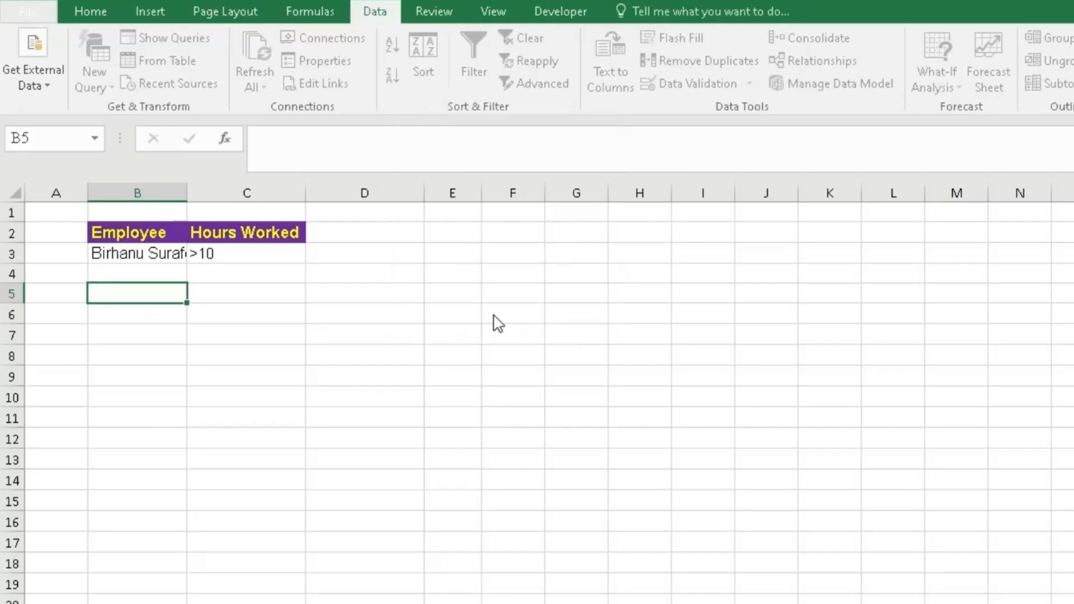
pyautogui.click(616, 395)
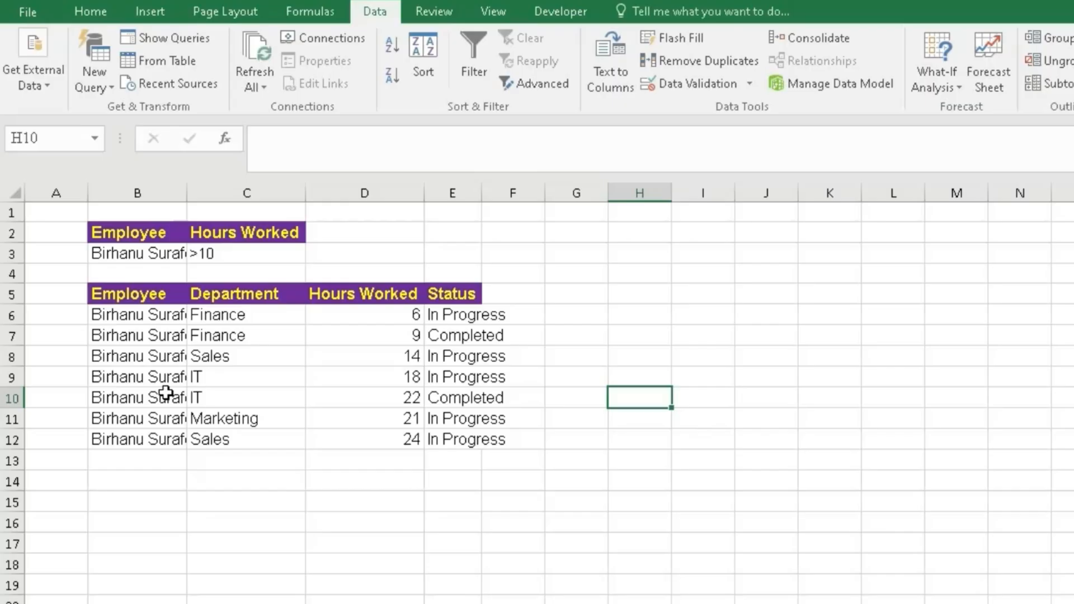
# Change the employee criterion in B3 to the third employee in its list
pyautogui.click(138, 253)
pyautogui.click(195, 254)
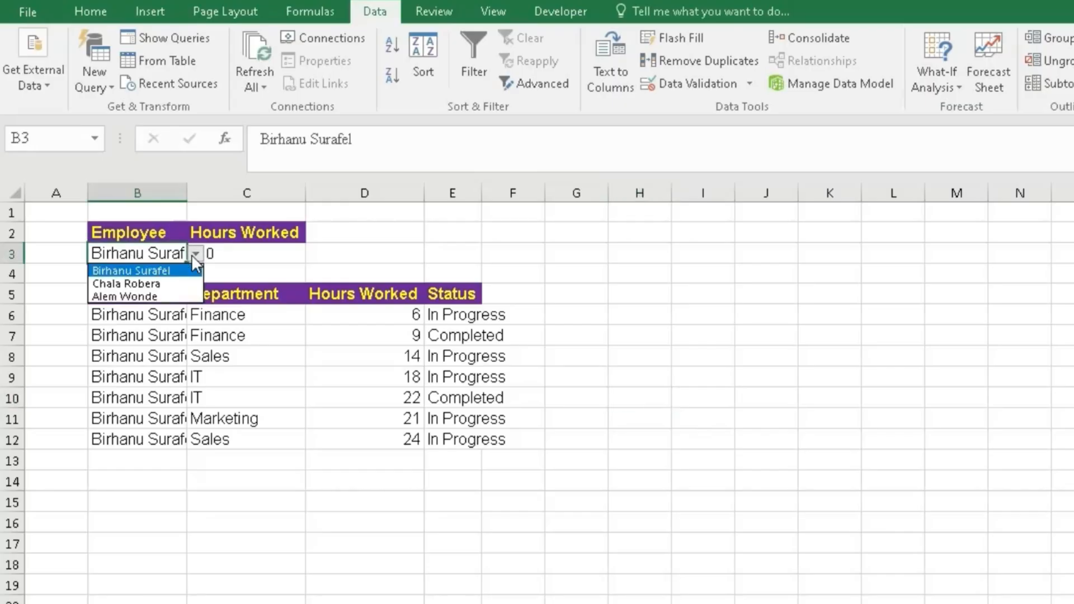
pyautogui.click(176, 293)
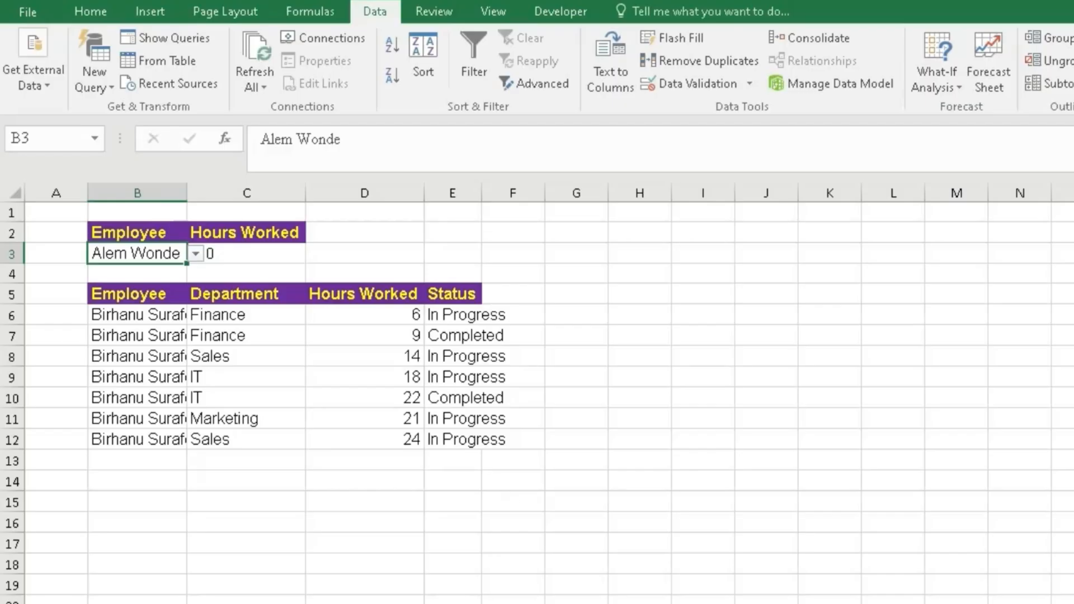
# Switch to the Book 24 workbook in Excel for the web and open Sheet2 with the filtered employee records
pyautogui.click(694, 590)
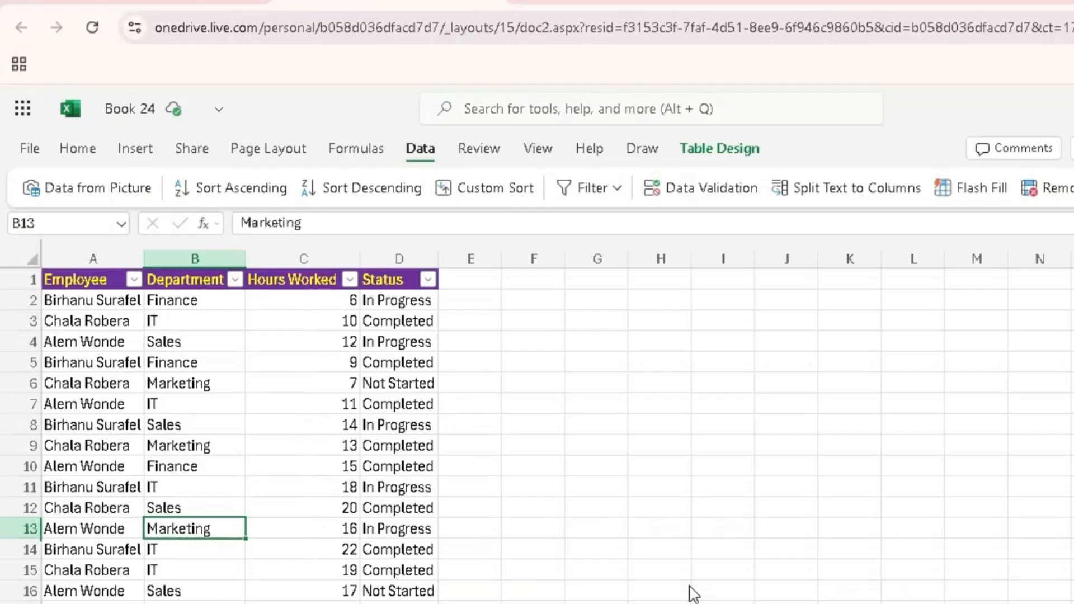
pyautogui.click(524, 430)
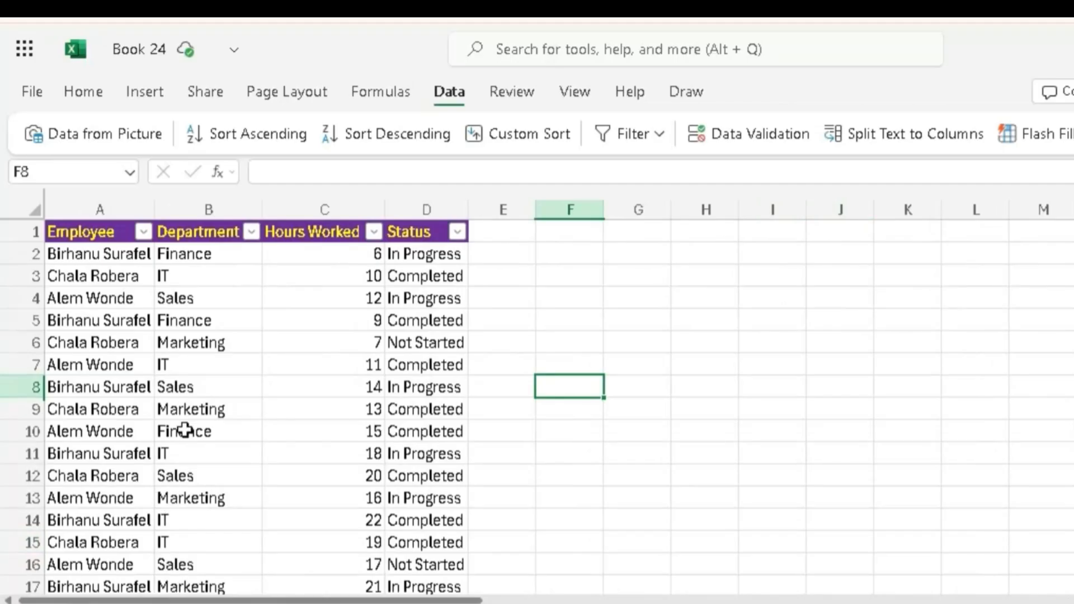
pyautogui.click(160, 449)
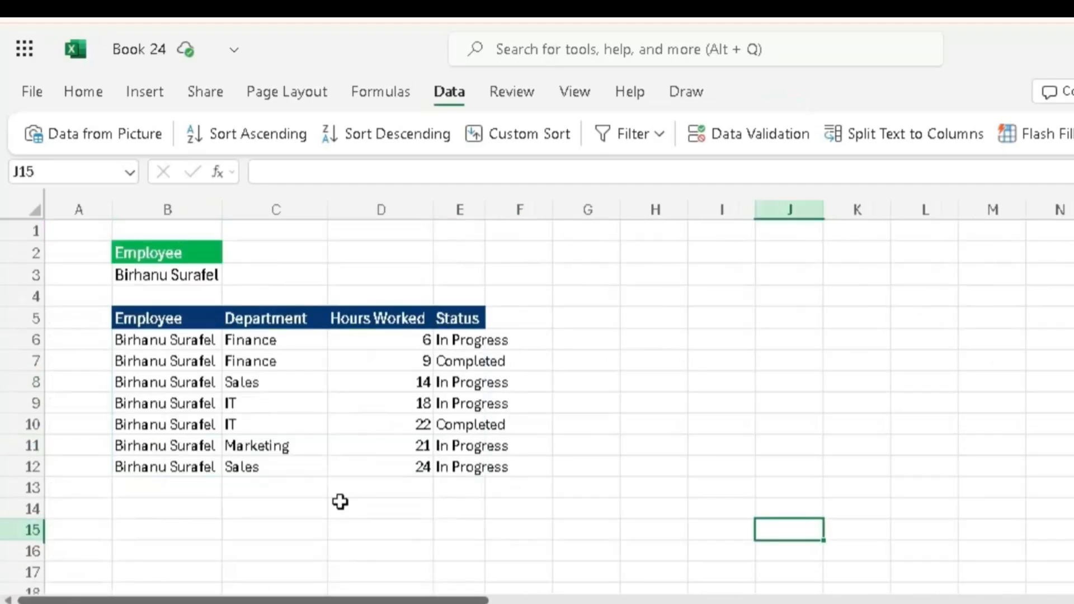
# Set the employee criterion in B3 to the second employee in its list
pyautogui.click(340, 501)
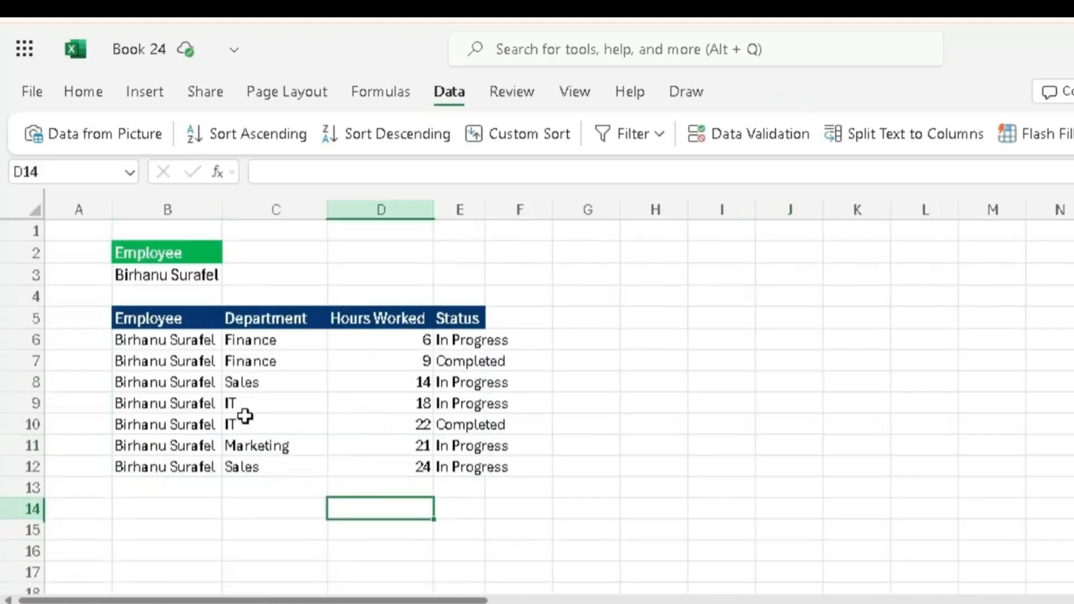
pyautogui.click(208, 382)
pyautogui.click(212, 274)
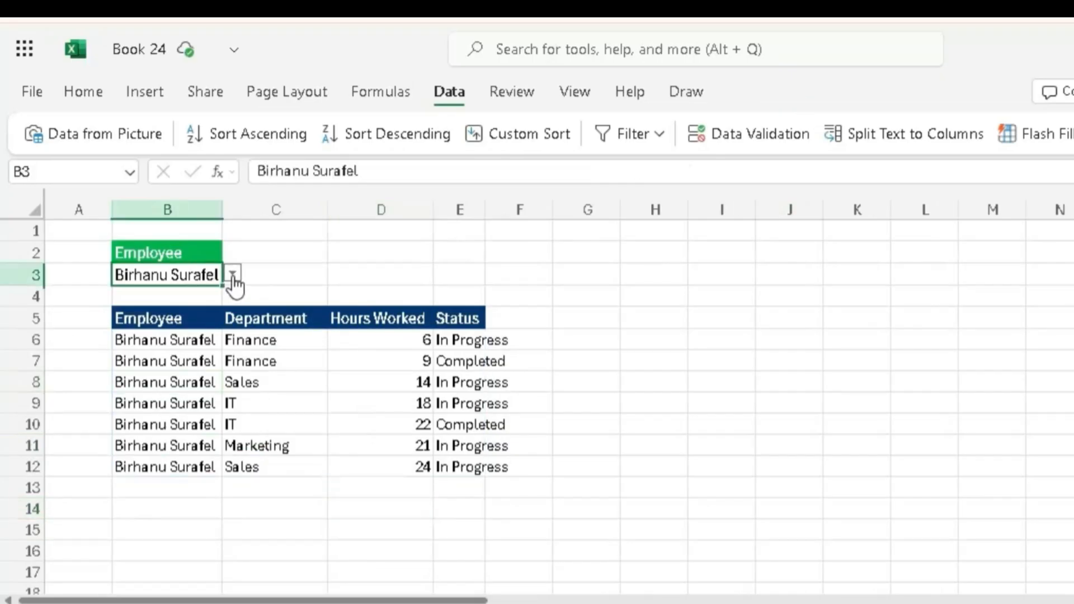
pyautogui.click(232, 276)
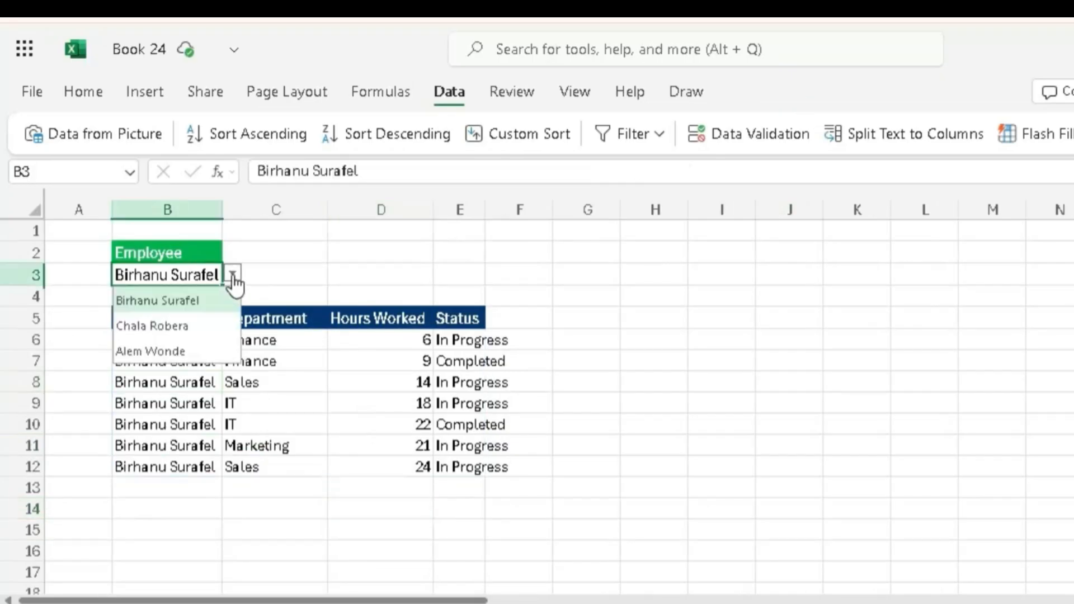
pyautogui.click(177, 333)
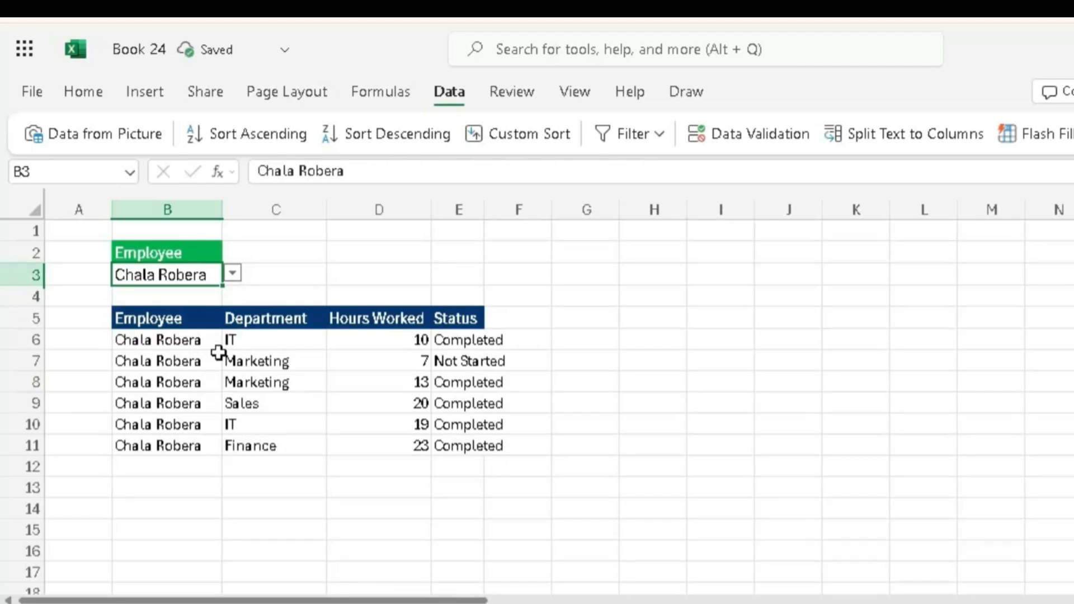
# Inspect the FILTER formula behind the results, then clear the extracted records from B6:F11
pyautogui.click(224, 369)
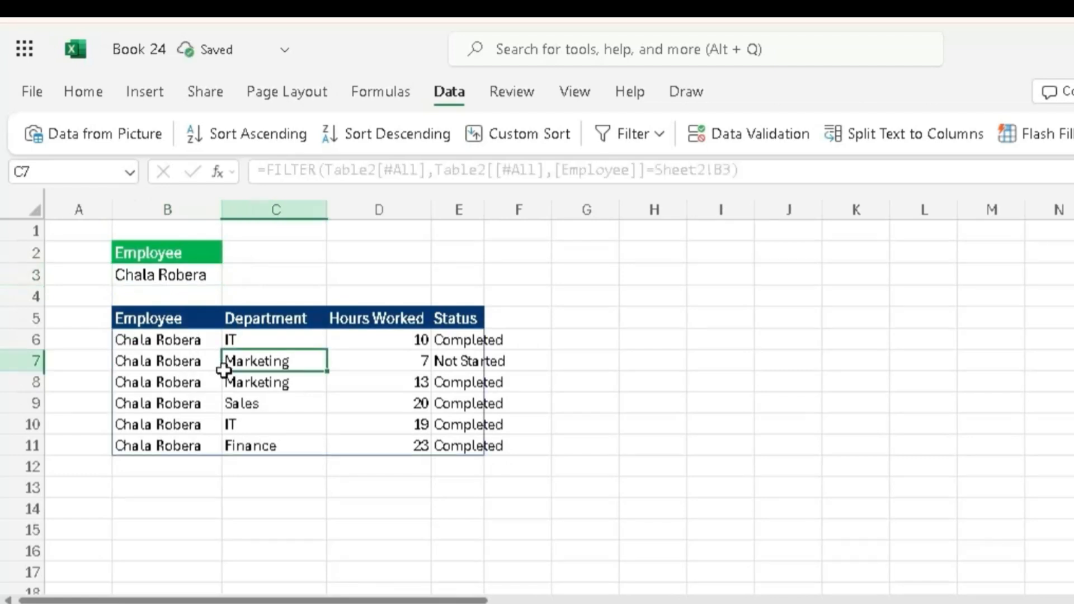
pyautogui.click(169, 345)
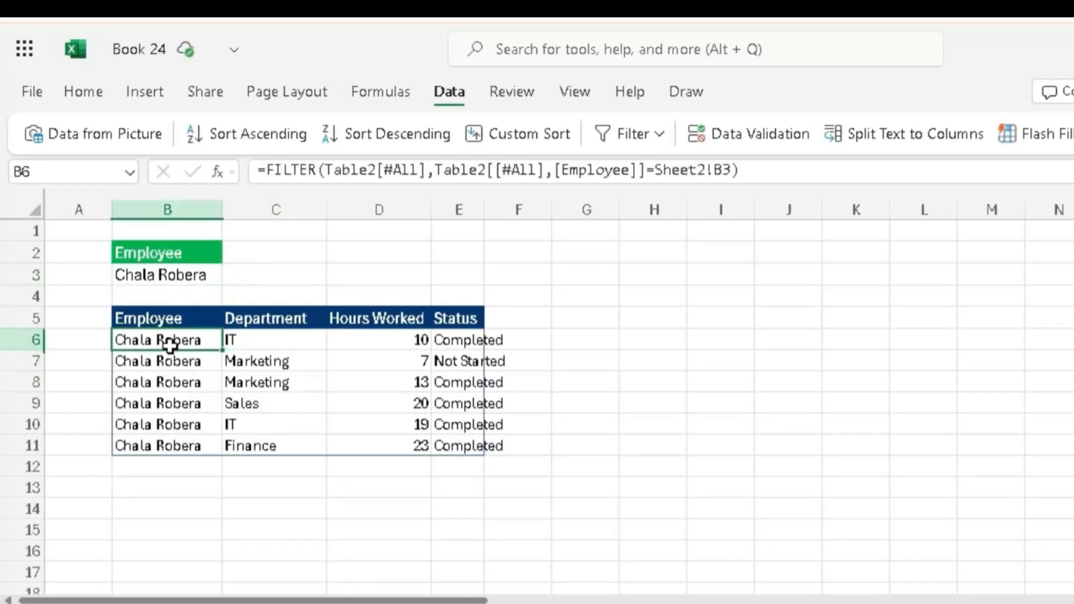
pyautogui.moveTo(197, 355); pyautogui.dragTo(484, 448)
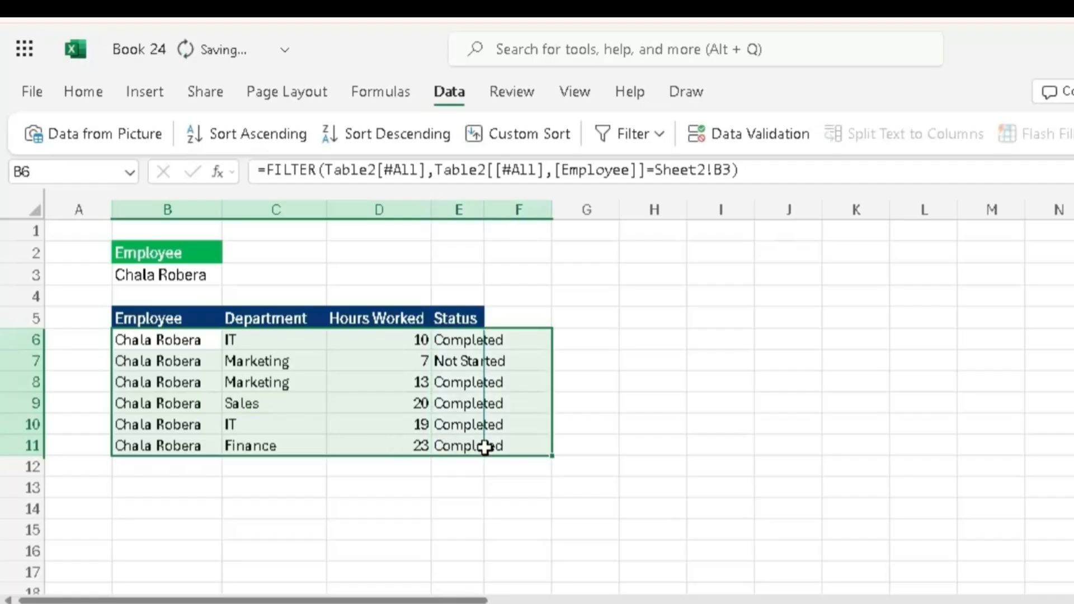
pyautogui.press('Delete')
pyautogui.click(657, 404)
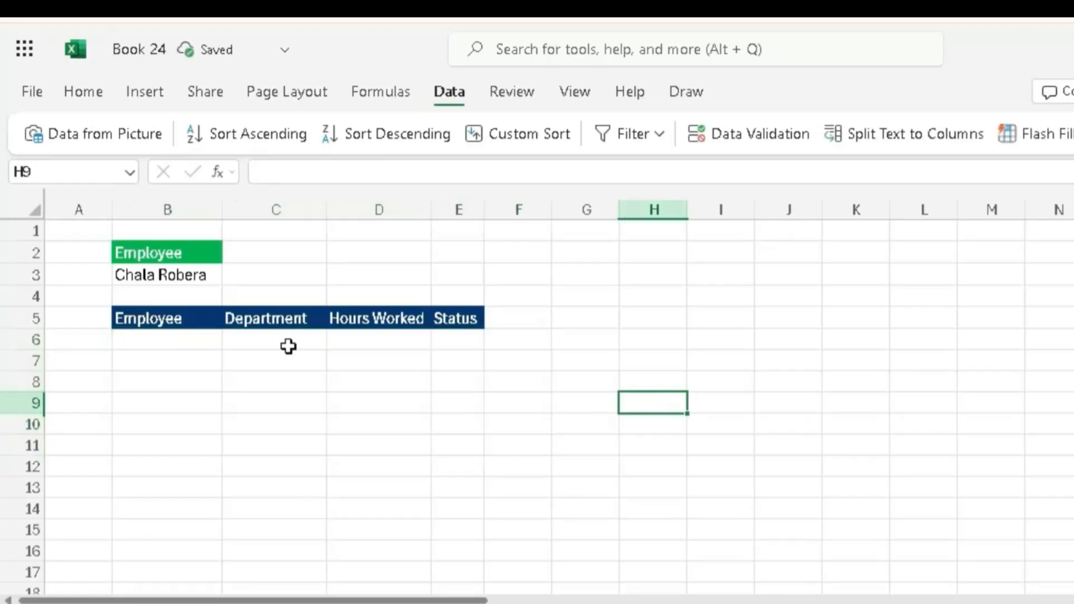
# Start a FILTER formula in B6 of Sheet2 with the whole source table, Table2[#All], as its array
pyautogui.click(192, 339)
pyautogui.write('=')
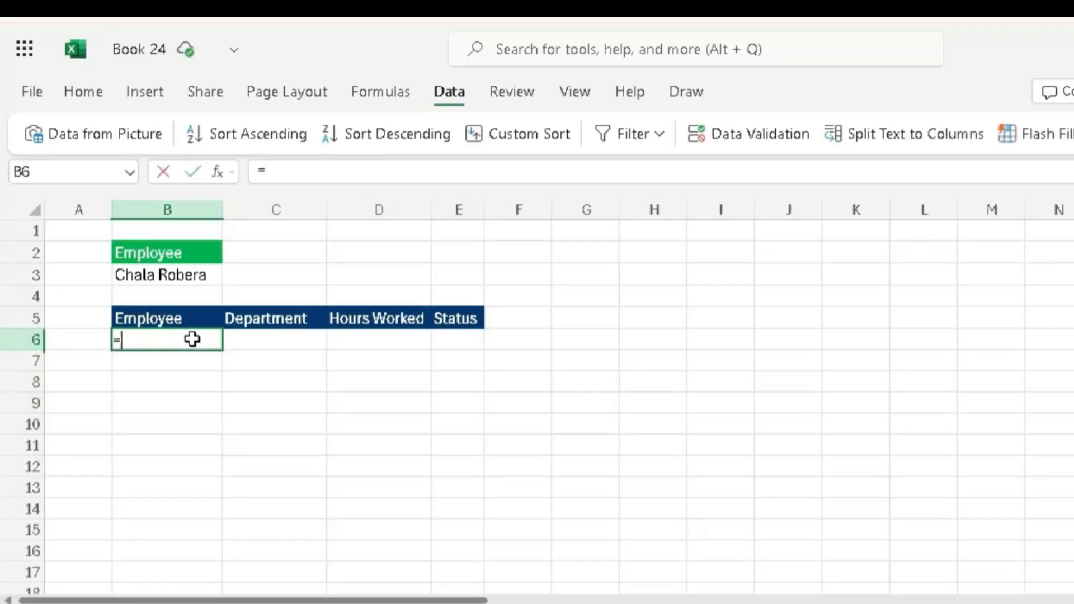
pyautogui.write('fil')
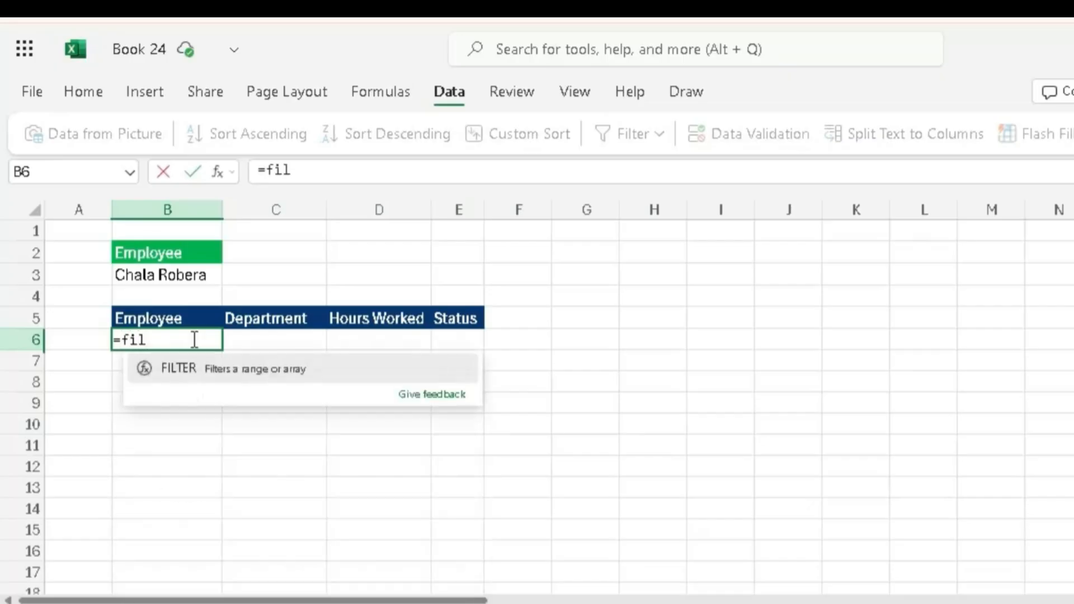
pyautogui.click(144, 367)
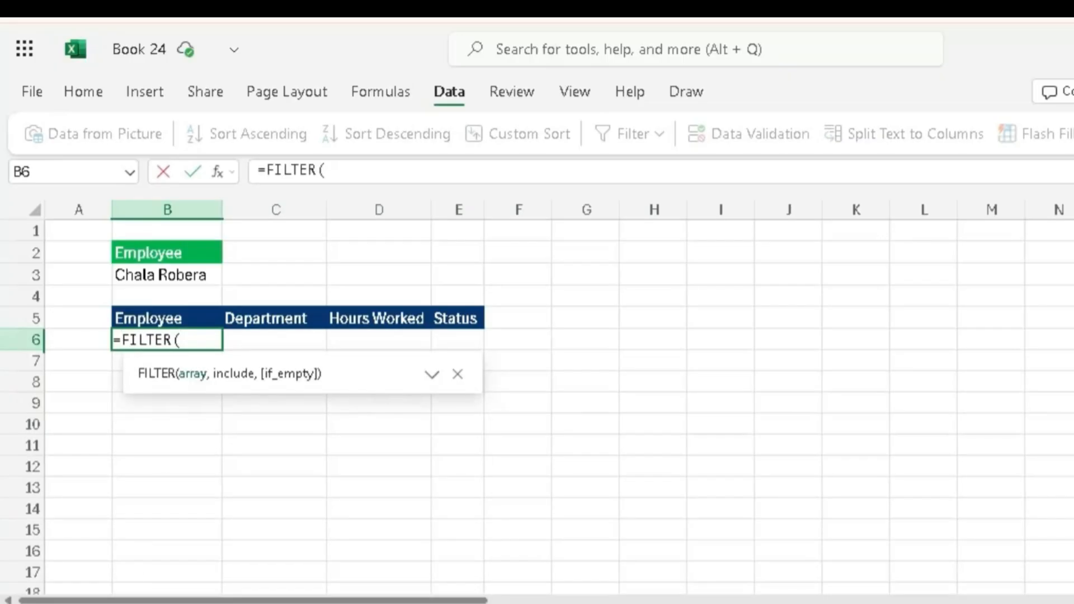
pyautogui.click(120, 603)
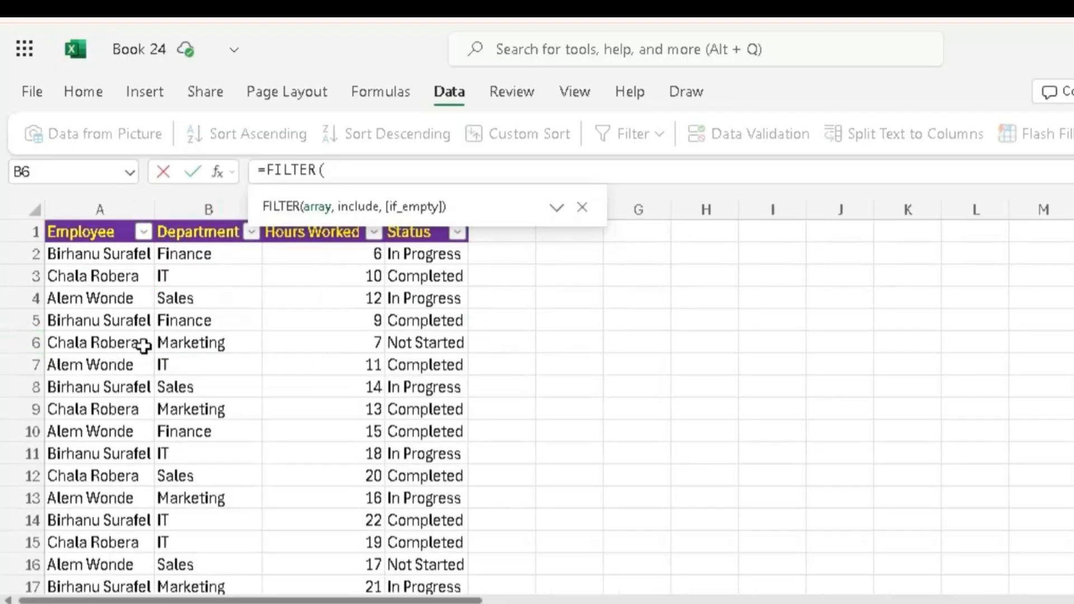
pyautogui.moveTo(98, 237); pyautogui.dragTo(425, 517)
pyautogui.write(',')
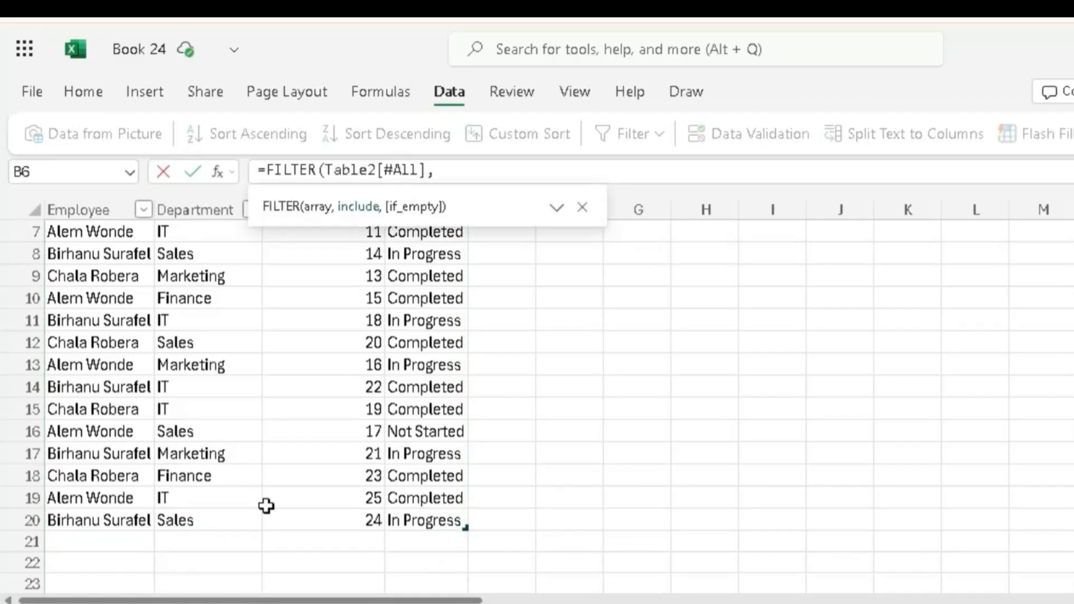
# Complete the FILTER formula with the include condition Table2[[#All],[Employee]]='Sheet2'!B3 and enter it
pyautogui.click(123, 522)
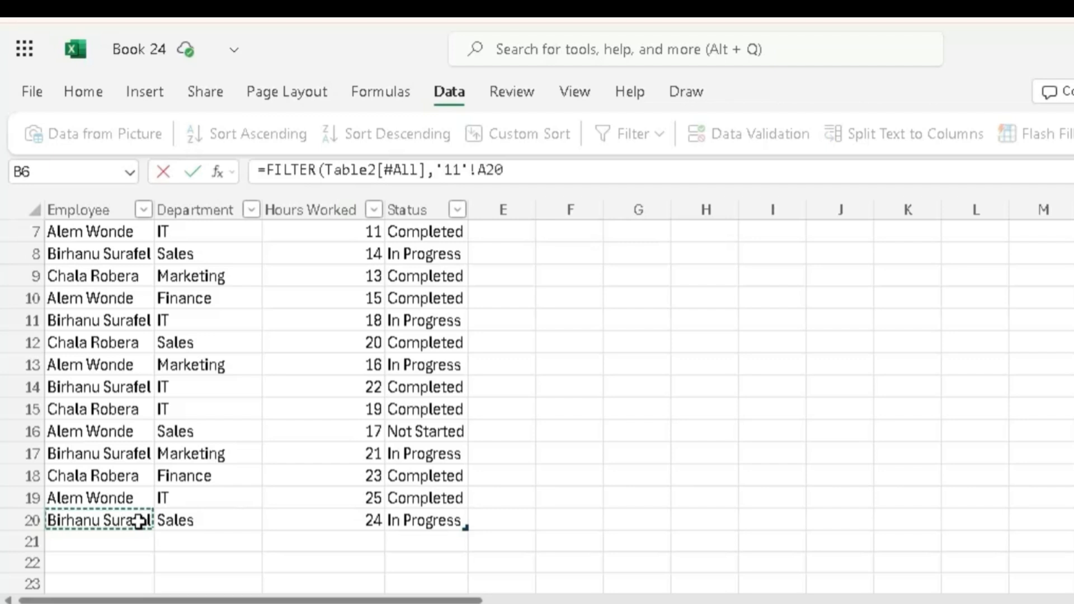
pyautogui.moveTo(136, 519); pyautogui.dragTo(82, 216)
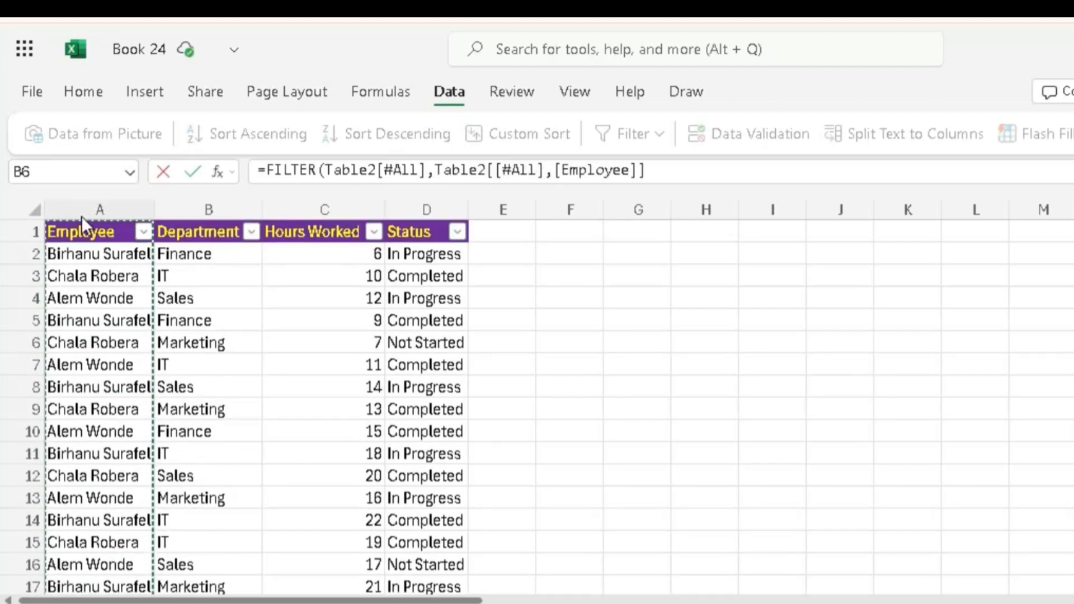
pyautogui.write('=')
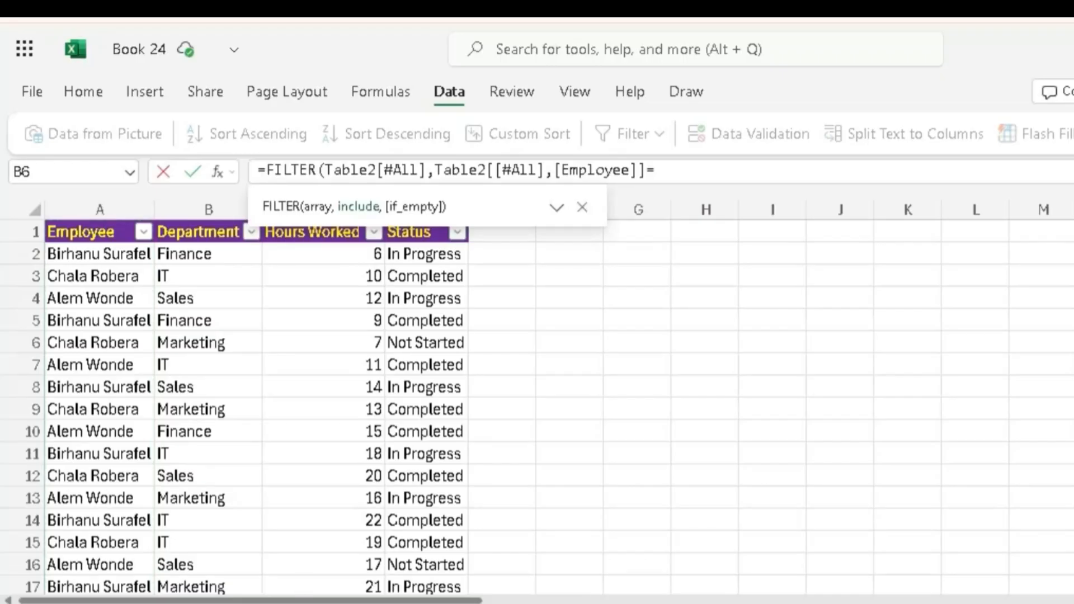
pyautogui.hotkey('ctrl', 'pagedown')
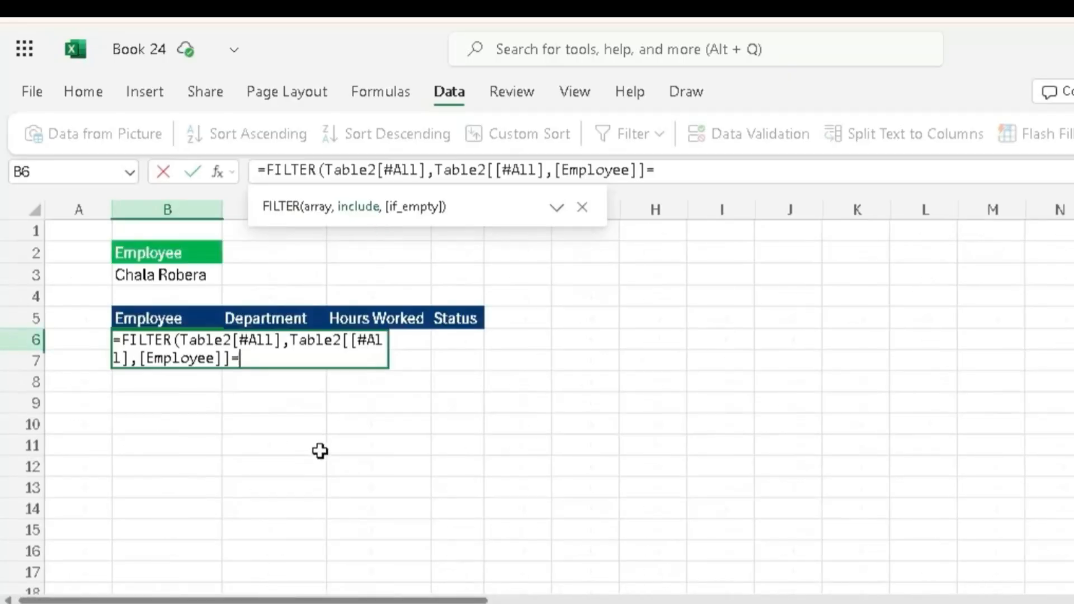
pyautogui.click(184, 274)
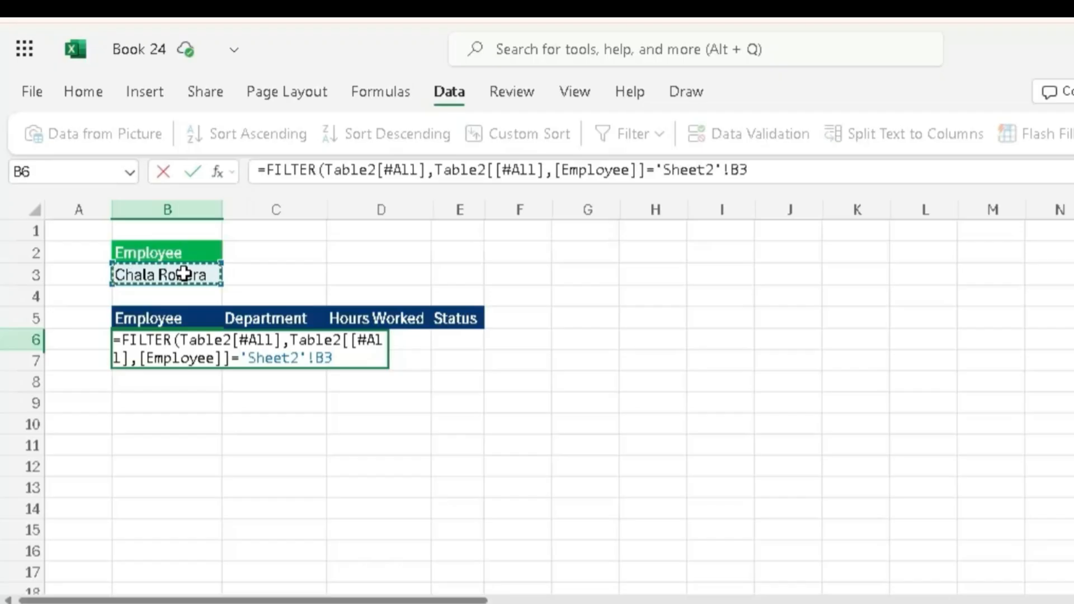
pyautogui.write(')')
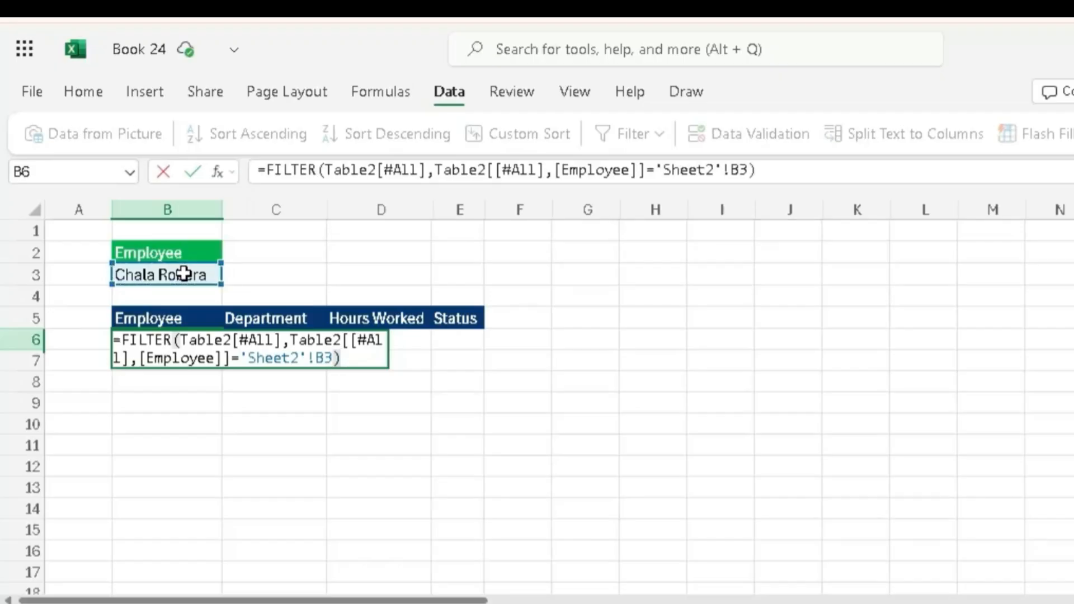
pyautogui.press('Return')
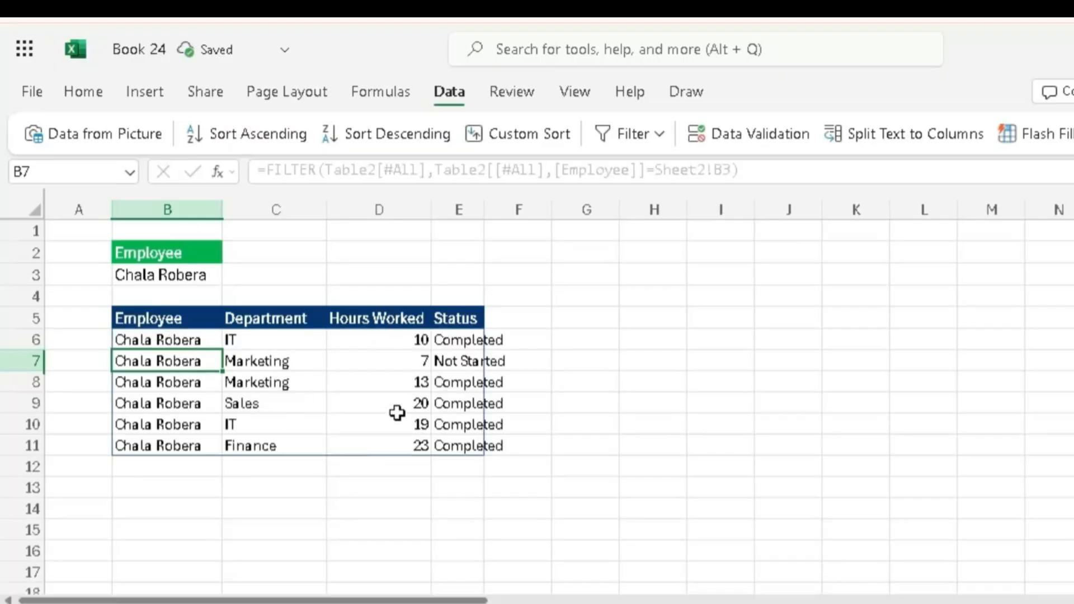
# Test the formula by setting the employee criterion in B3 to the third employee in its list and then to the first
pyautogui.click(258, 385)
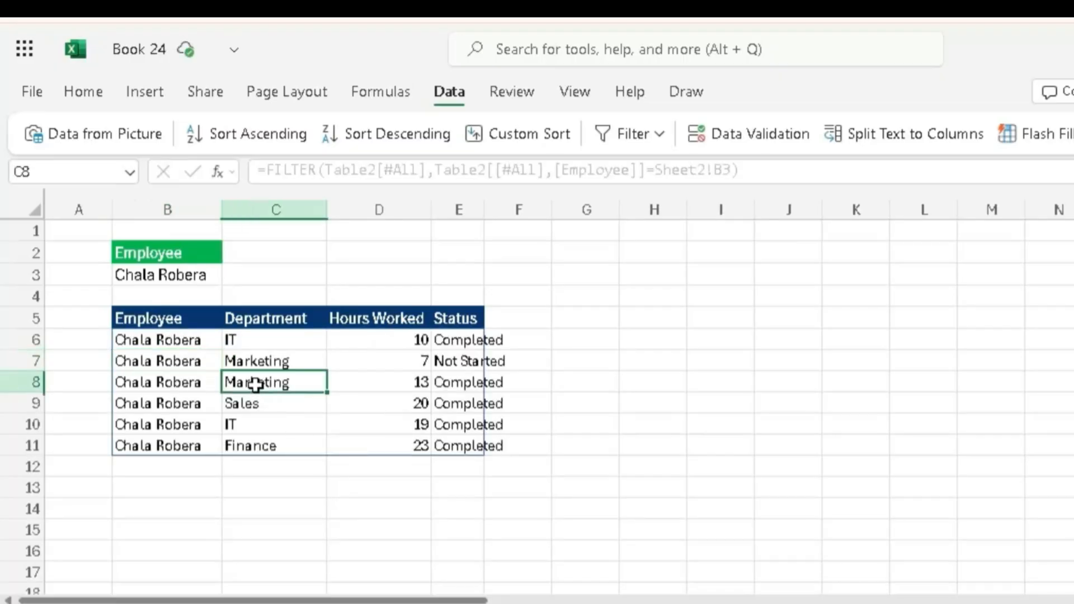
pyautogui.click(167, 271)
pyautogui.click(233, 277)
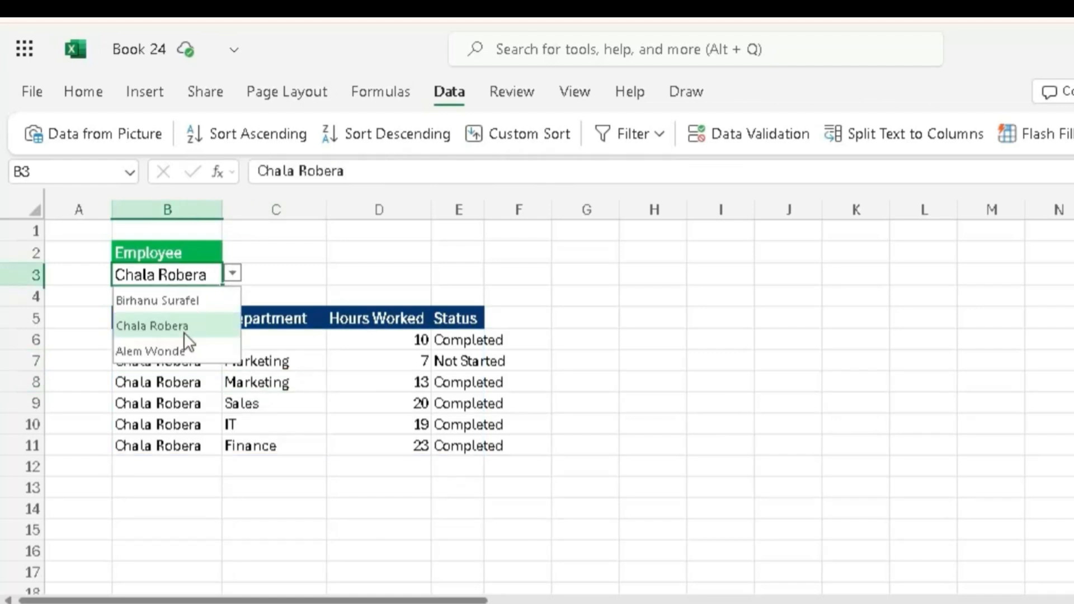
pyautogui.click(183, 351)
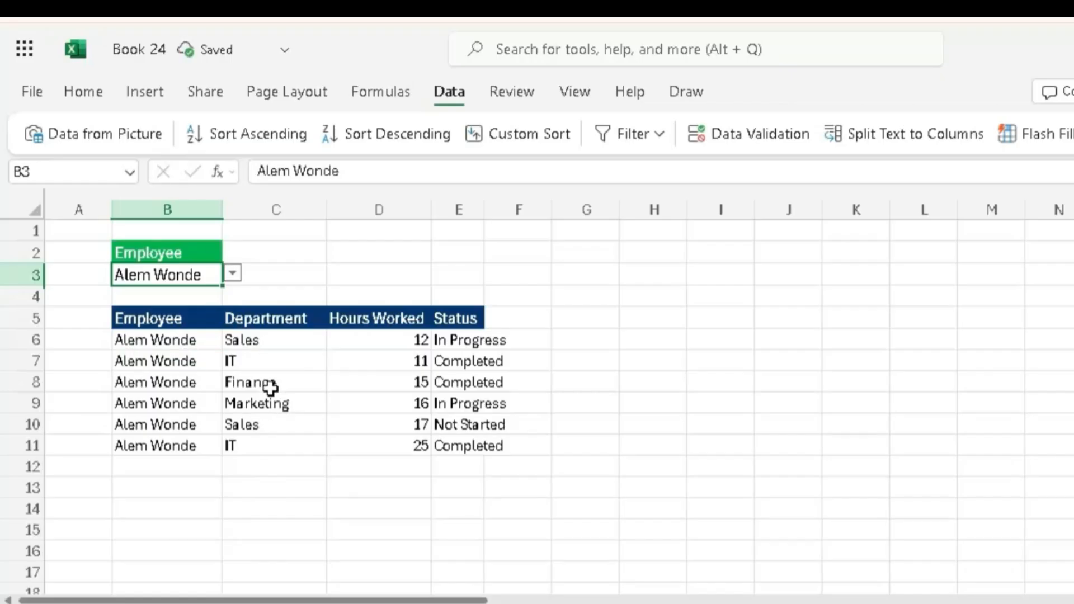
pyautogui.click(232, 274)
pyautogui.click(204, 300)
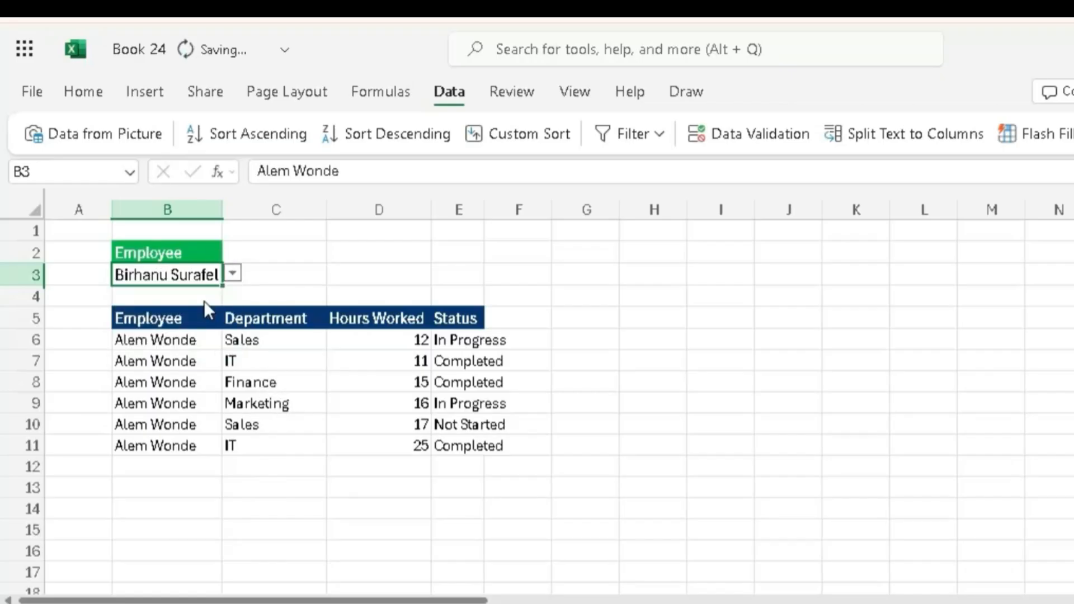